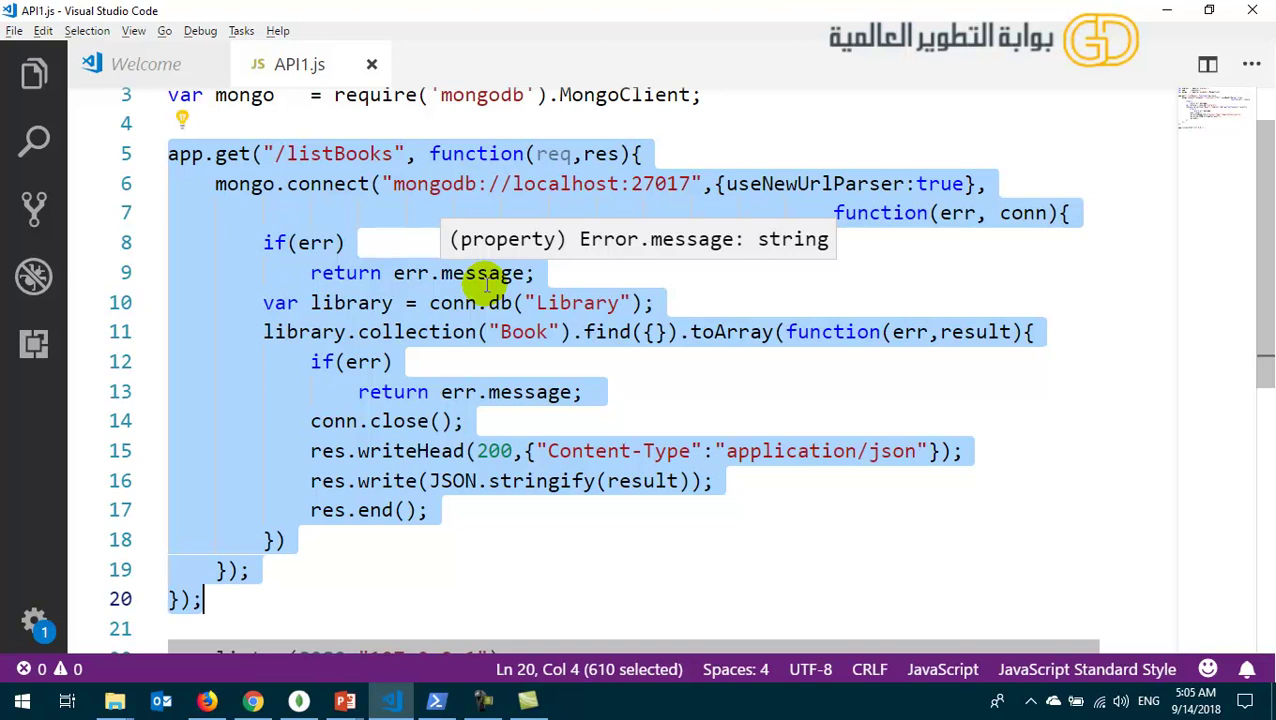
- Switch from the VS Code /listBooks route code to Firefox using the taskbar
{"action": "left_click", "coordinate": [206, 700]}
- Load getpostman.com in a new Firefox tab
{"action": "left_click", "coordinate": [226, 41]}
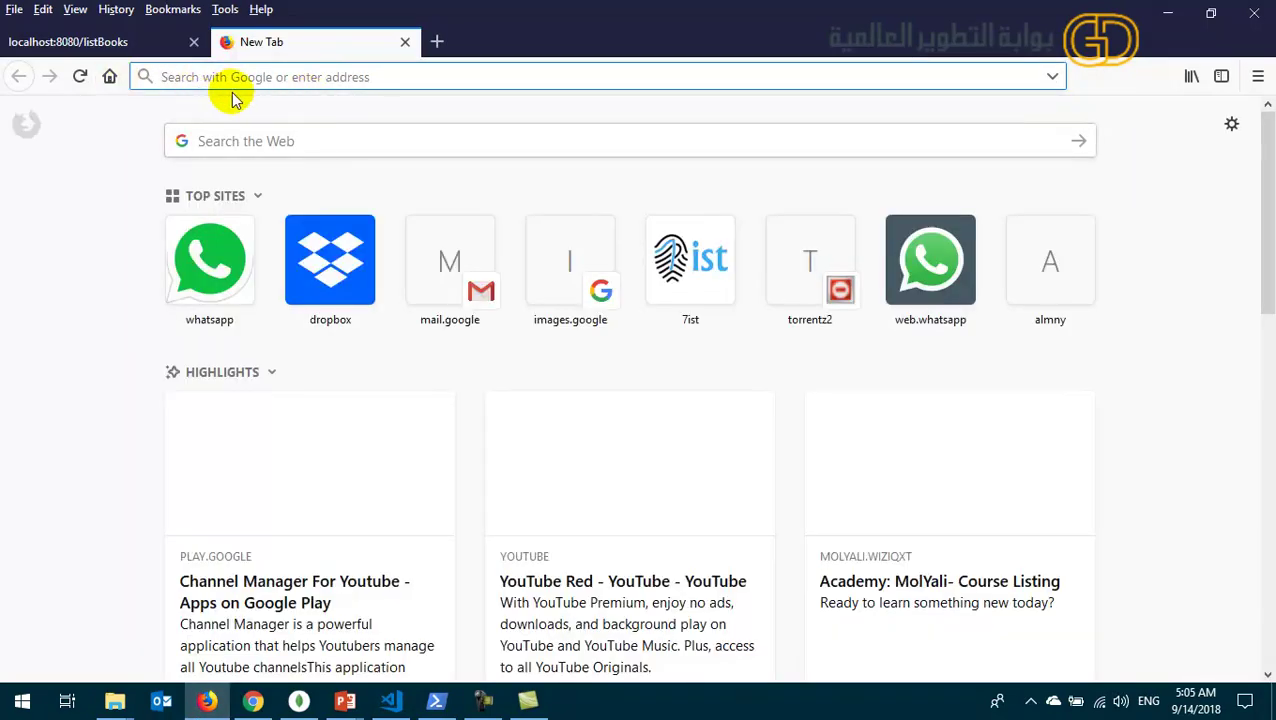
{"action": "type", "text": "getp"}
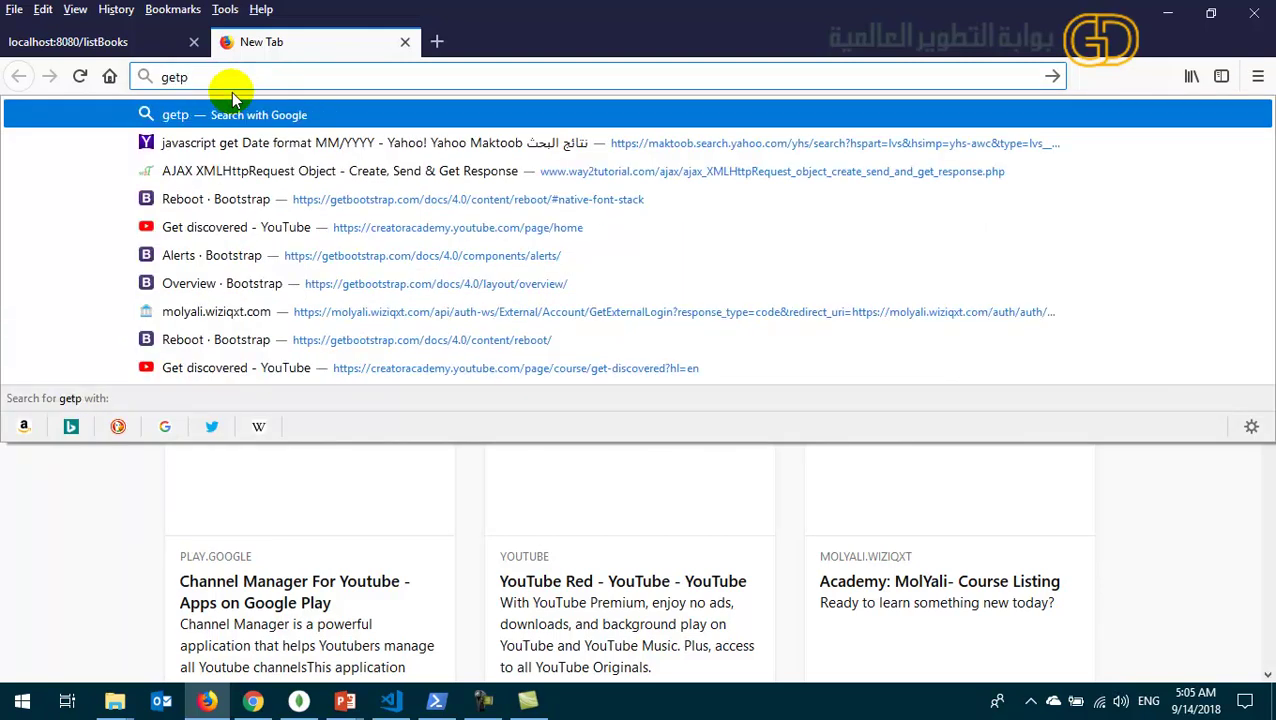
{"action": "type", "text": "ostm"}
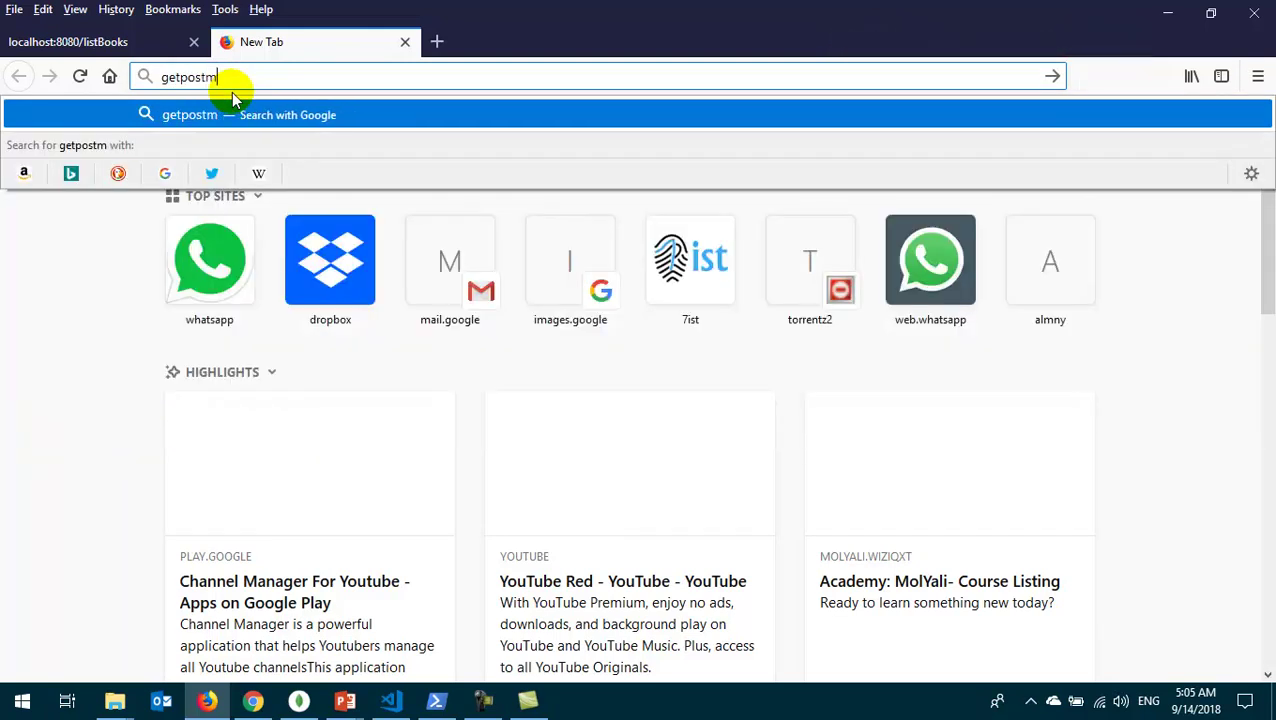
{"action": "type", "text": "an.com"}
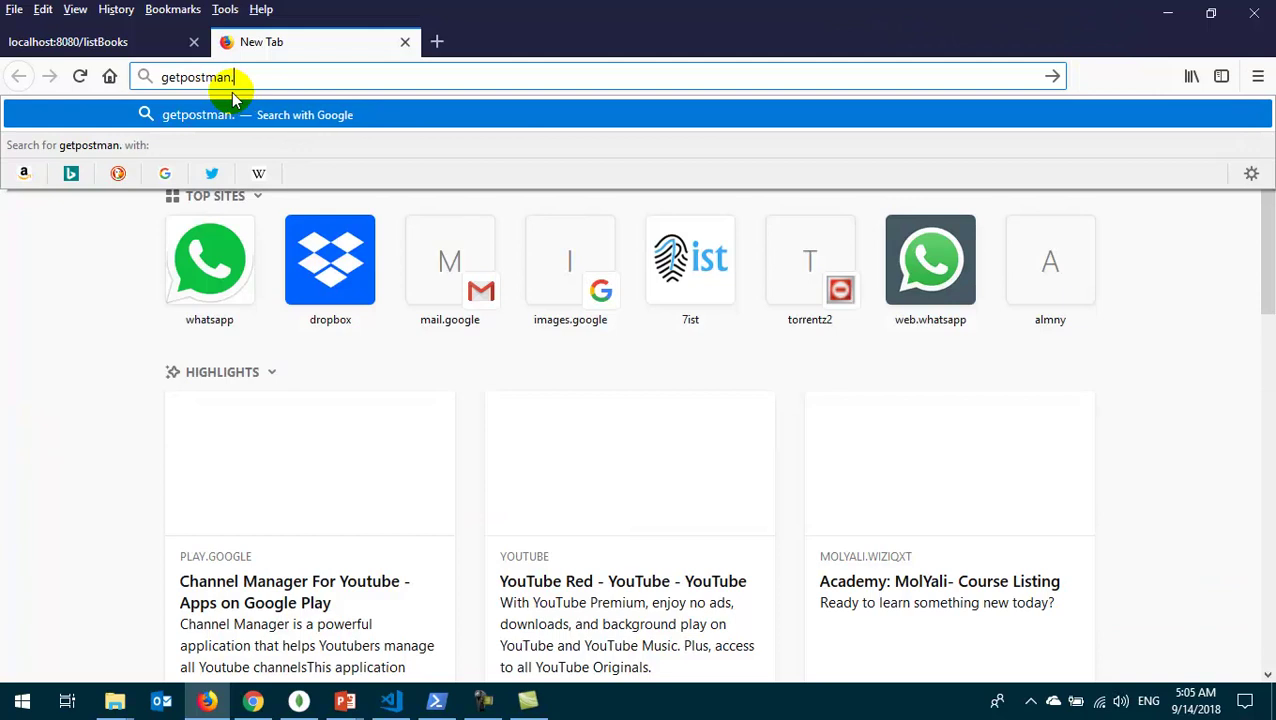
{"action": "key", "text": "Return"}
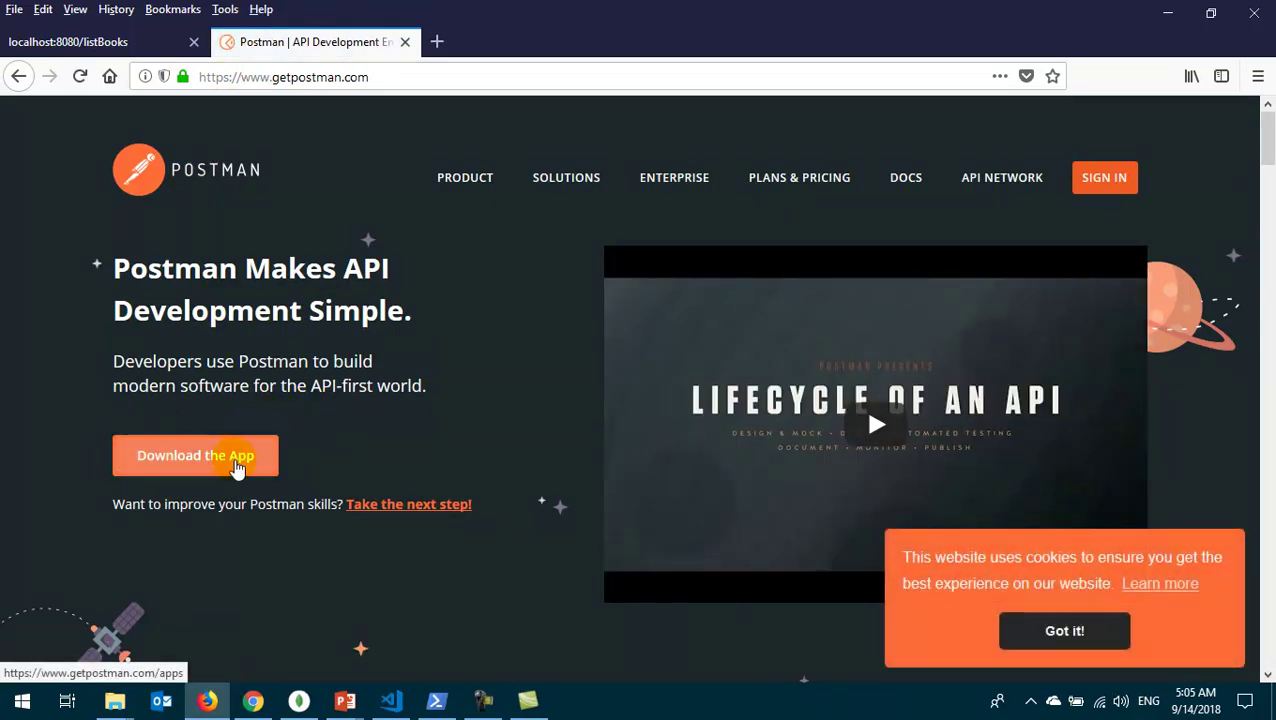
- Go to the Postman app download page and scroll to the native apps section
{"action": "left_click", "coordinate": [236, 465]}
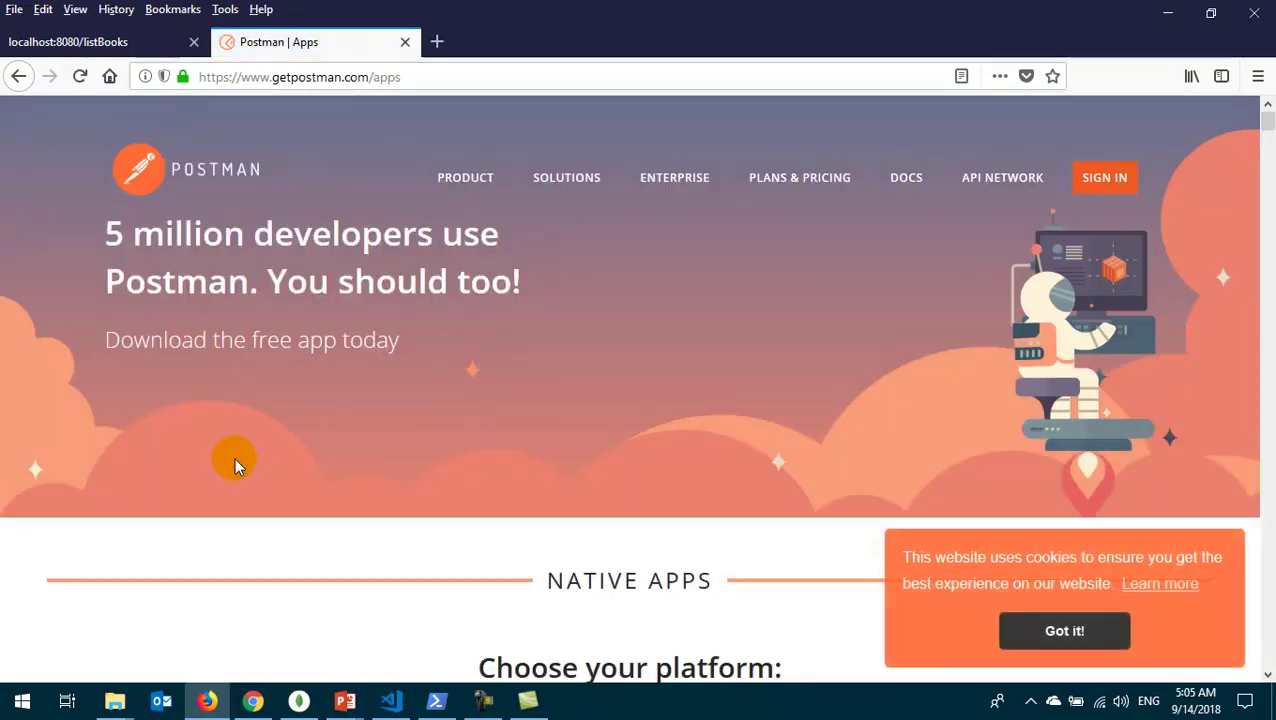
{"action": "scroll", "coordinate": [395, 360], "scroll_direction": "down", "scroll_amount": 5}
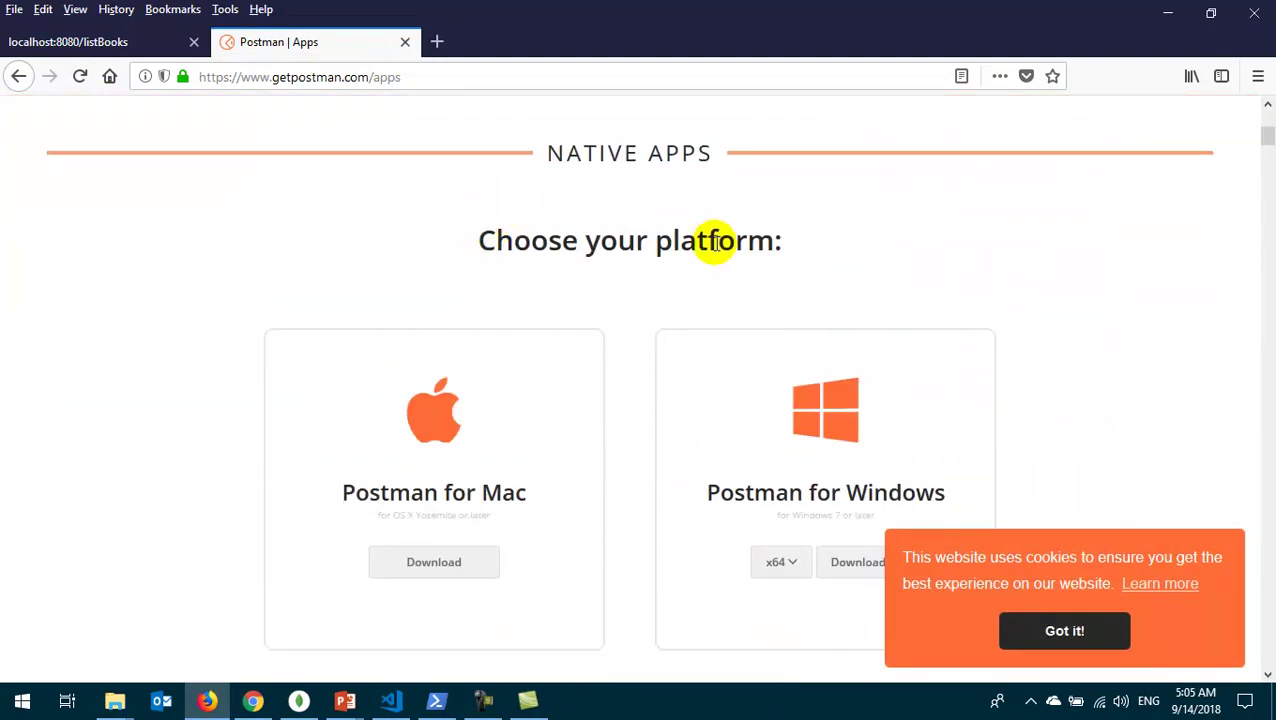
{"action": "scroll", "coordinate": [700, 235], "scroll_direction": "down", "scroll_amount": 1}
{"action": "scroll", "coordinate": [716, 243], "scroll_direction": "up", "scroll_amount": 1}
{"action": "left_click_drag", "start_coordinate": [550, 152], "coordinate": [662, 190]}
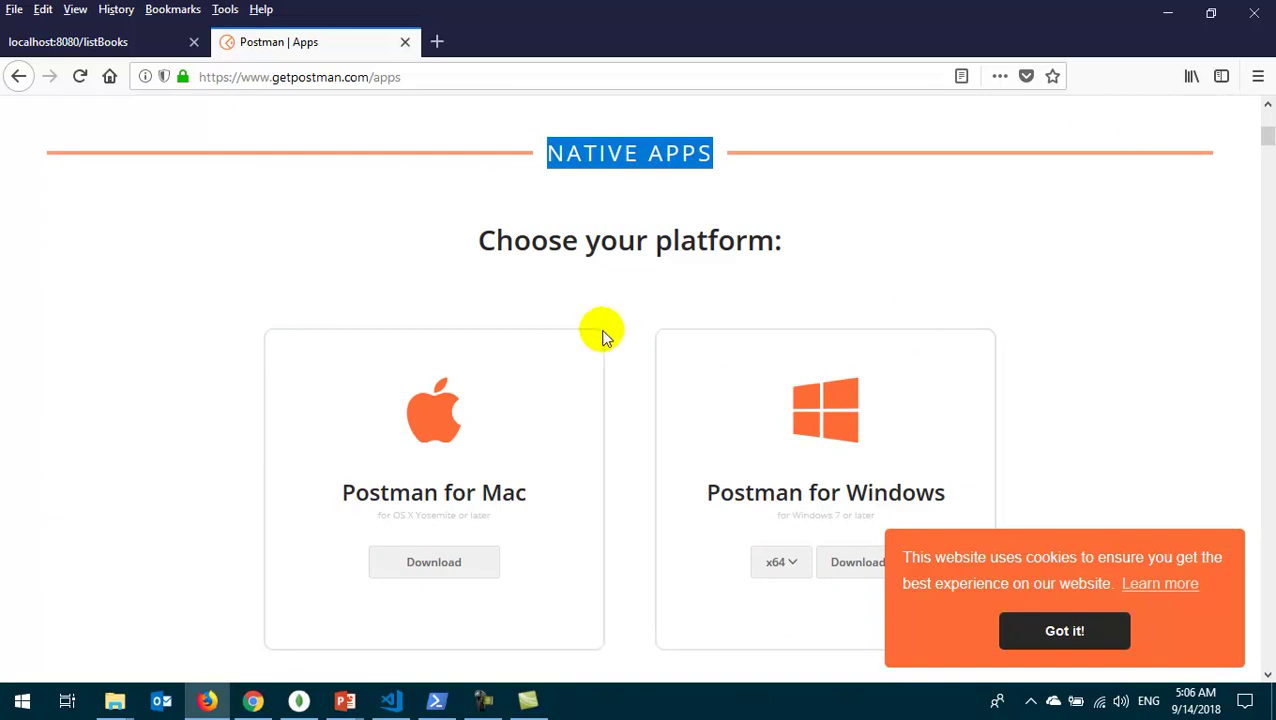
{"action": "scroll", "coordinate": [592, 268], "scroll_direction": "down", "scroll_amount": 3}
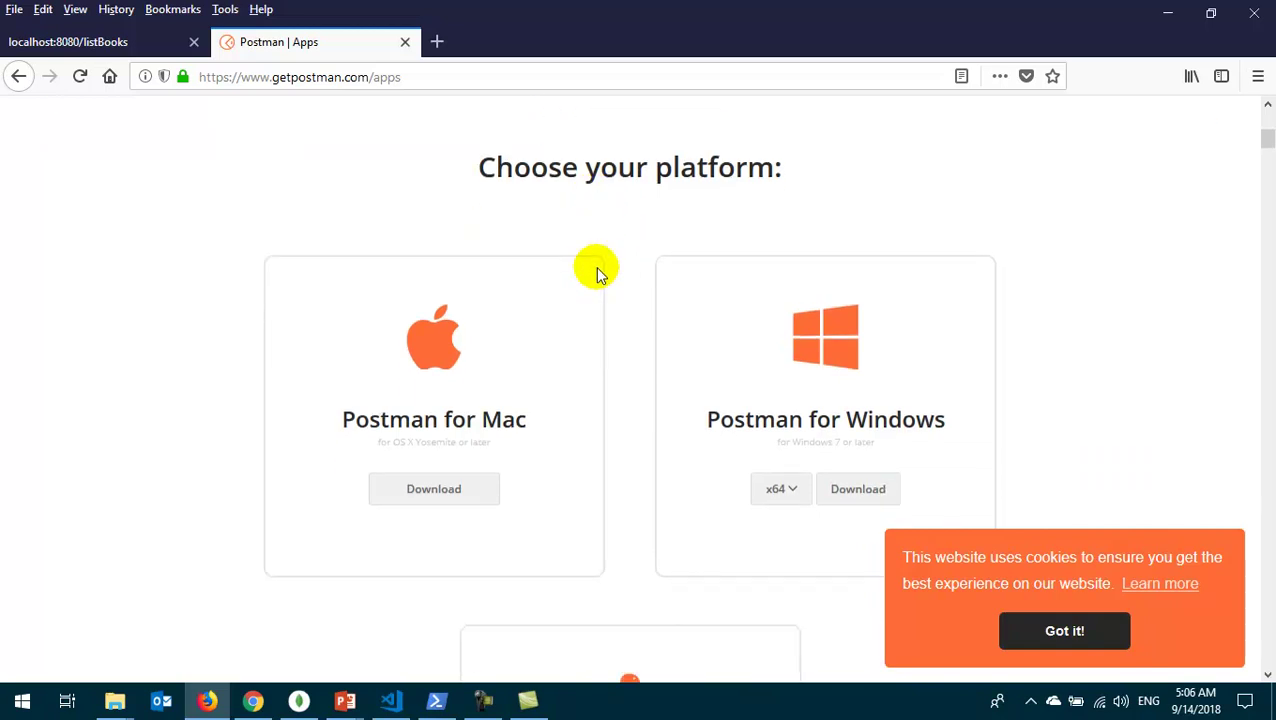
- Dismiss the cookie notice and download the x64 Windows build of Postman
{"action": "left_click", "coordinate": [1072, 636]}
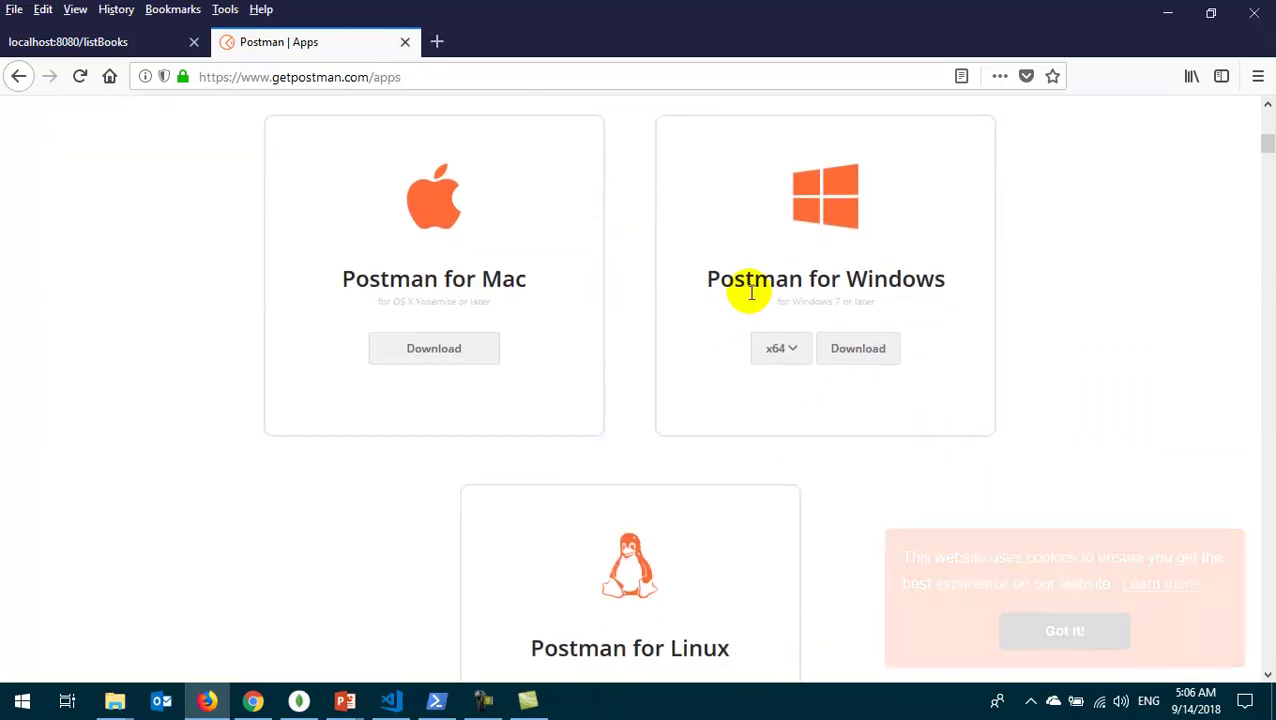
{"action": "left_click", "coordinate": [783, 350]}
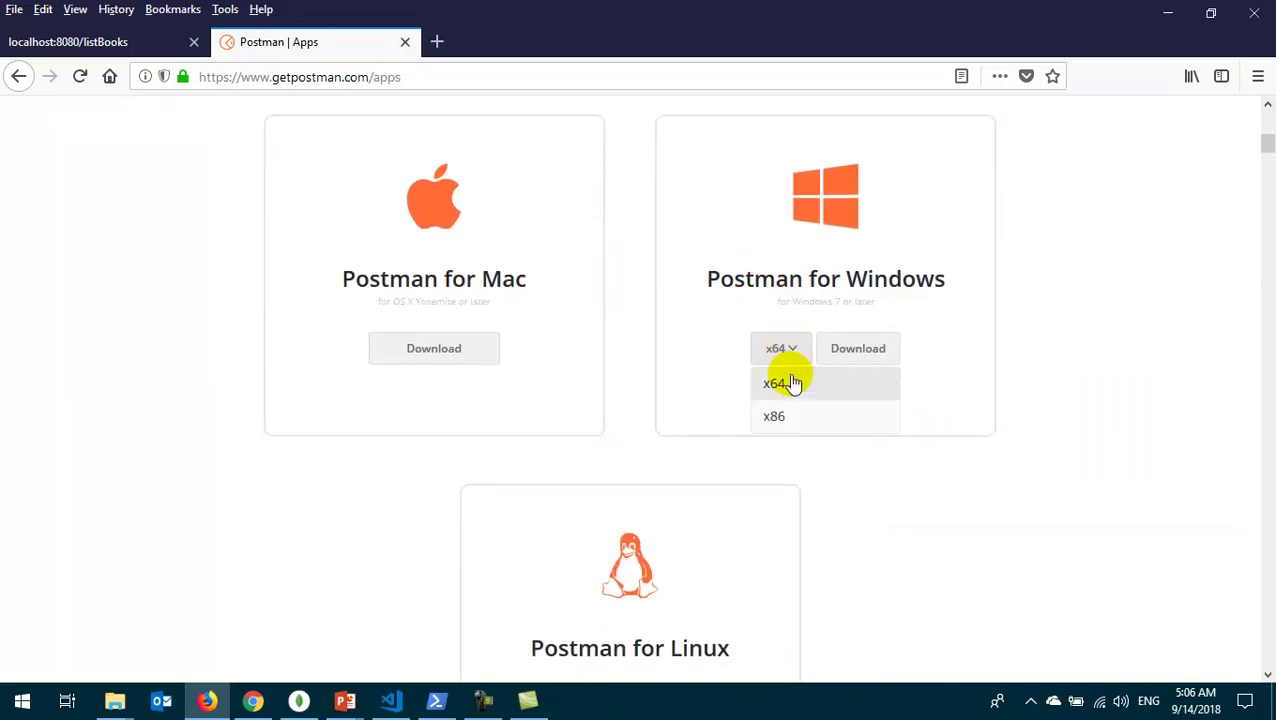
{"action": "left_click", "coordinate": [790, 379]}
{"action": "left_click", "coordinate": [858, 350]}
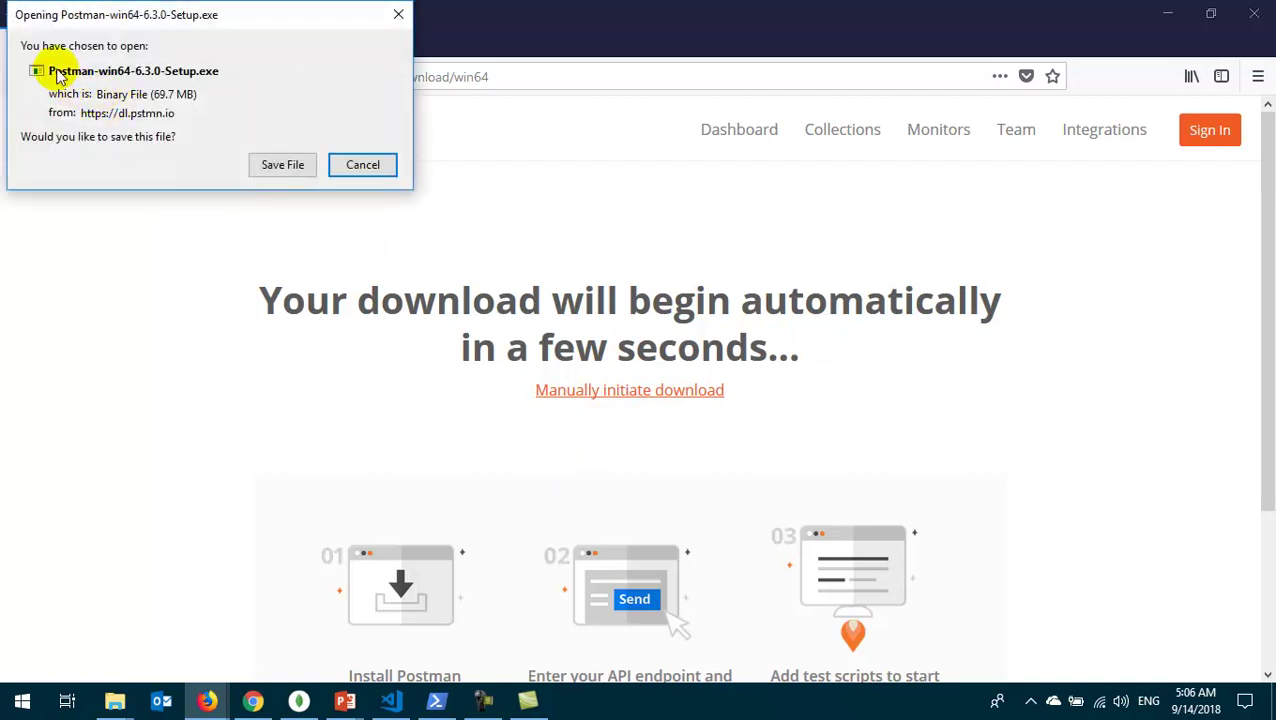
- Try saving Postman-win64-6.3.0-Setup.exe to Downloads, decline replacing the existing copy, then cancel
{"action": "left_click", "coordinate": [276, 163]}
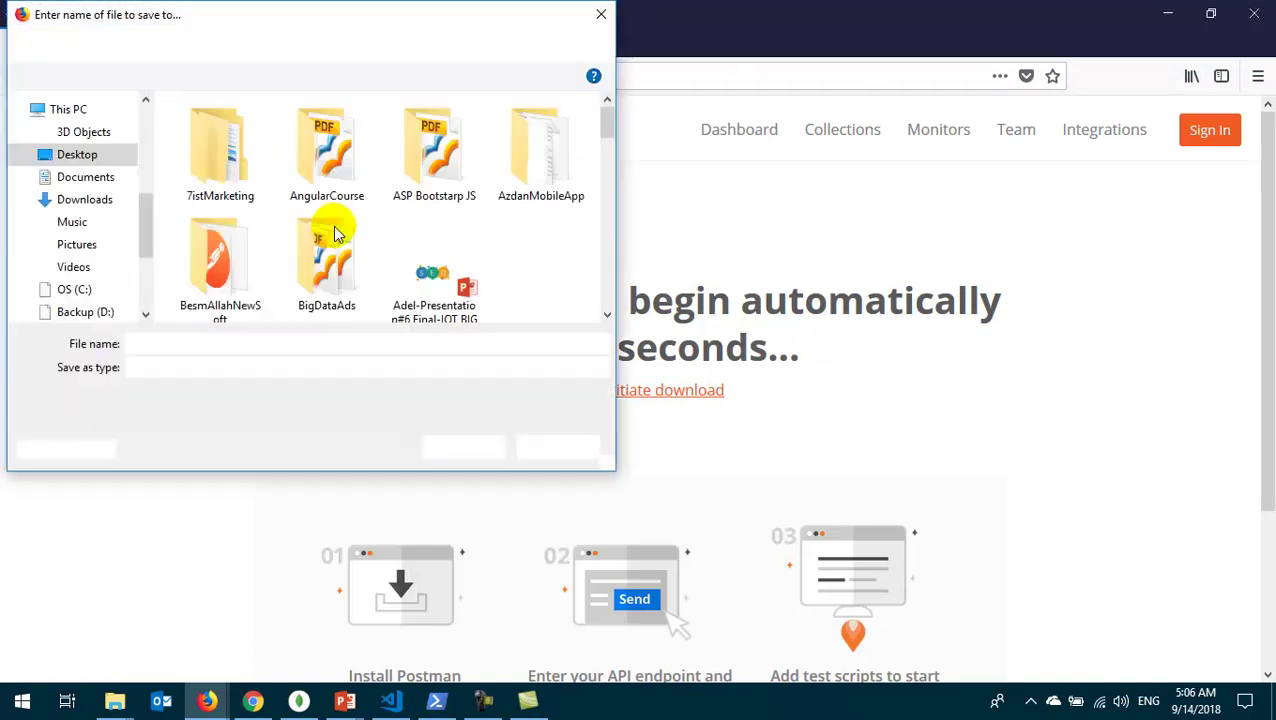
{"action": "scroll", "coordinate": [100, 145], "scroll_direction": "up", "scroll_amount": 5}
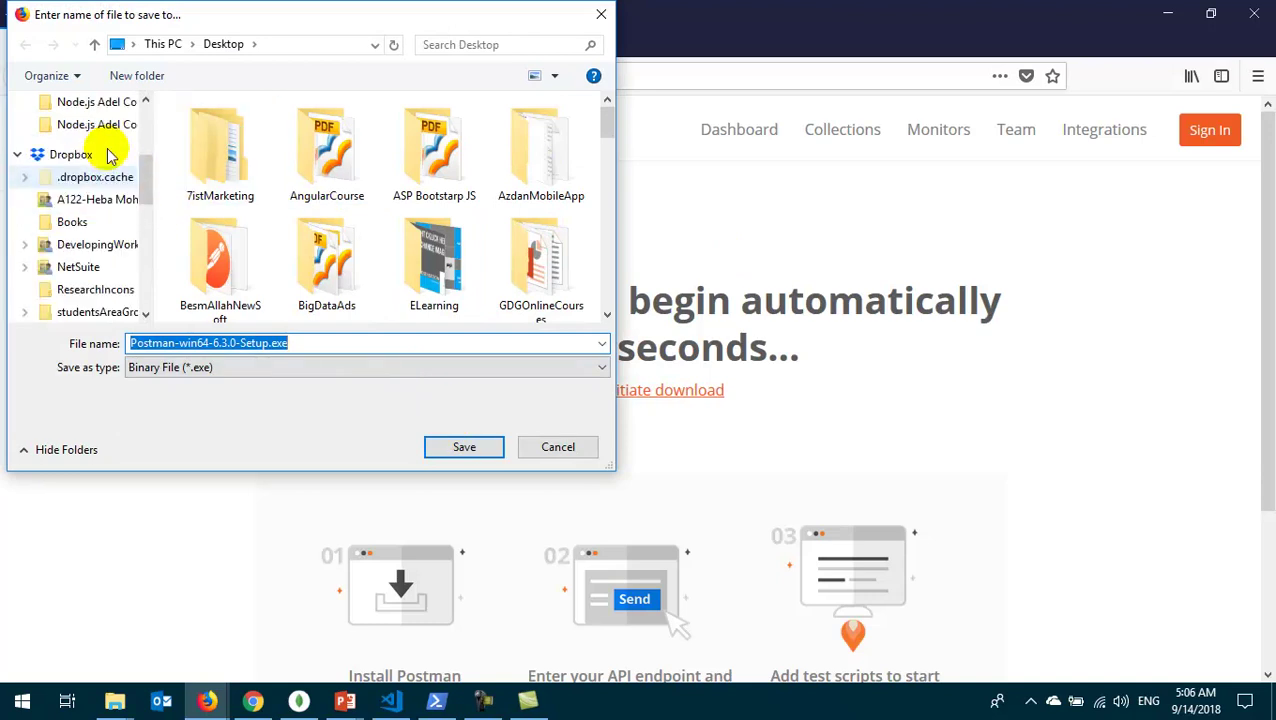
{"action": "left_click", "coordinate": [88, 162]}
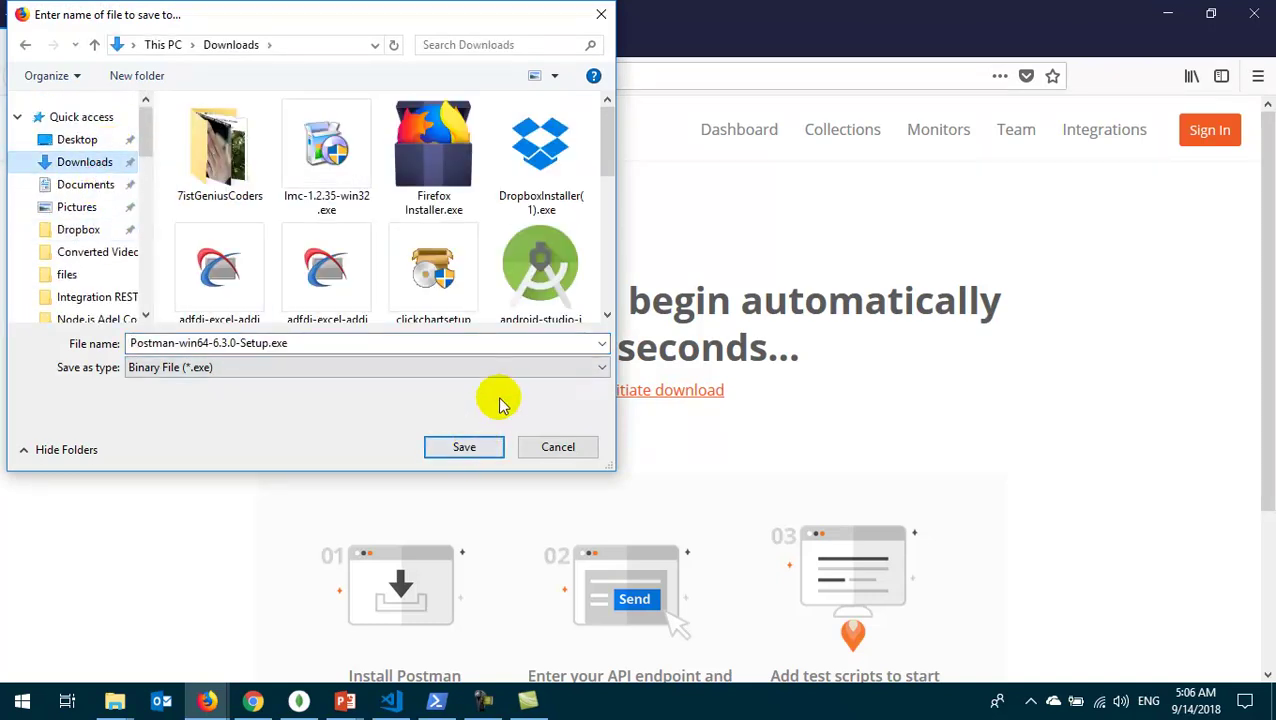
{"action": "scroll", "coordinate": [580, 240], "scroll_direction": "down", "scroll_amount": 5}
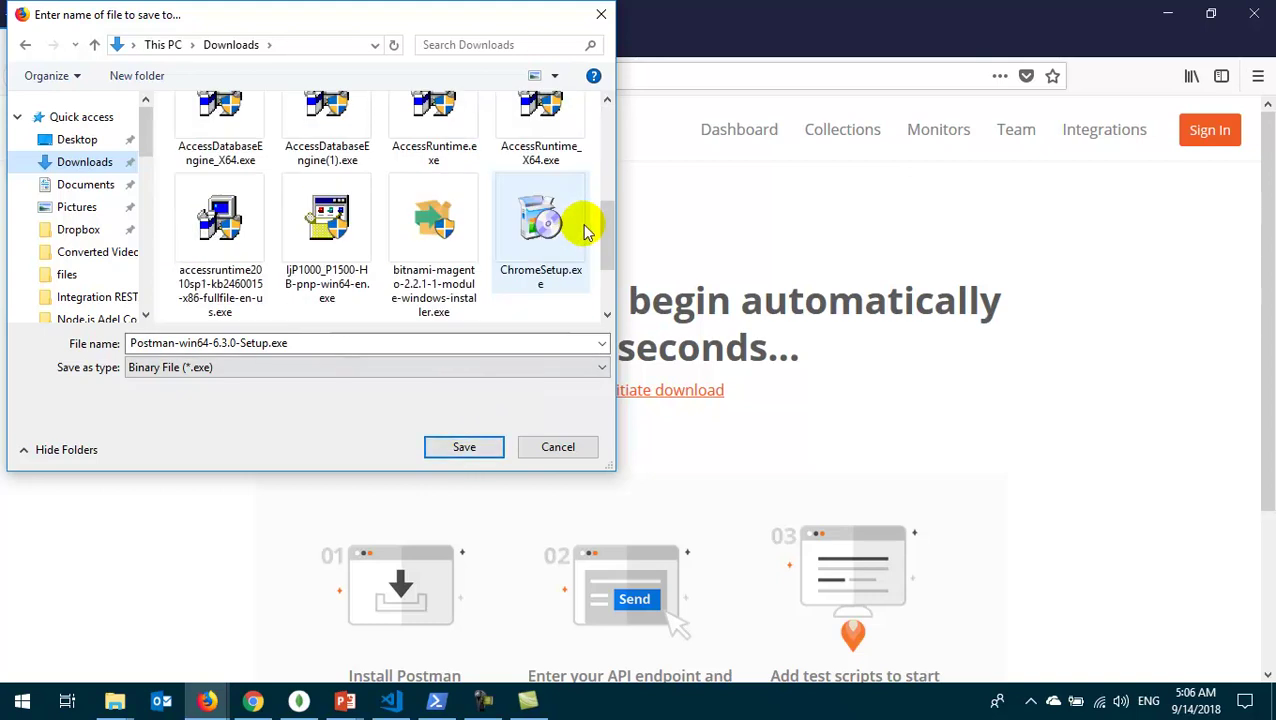
{"action": "scroll", "coordinate": [598, 231], "scroll_direction": "down", "scroll_amount": 1}
{"action": "left_click_drag", "start_coordinate": [604, 256], "coordinate": [604, 228]}
{"action": "left_click", "coordinate": [464, 447]}
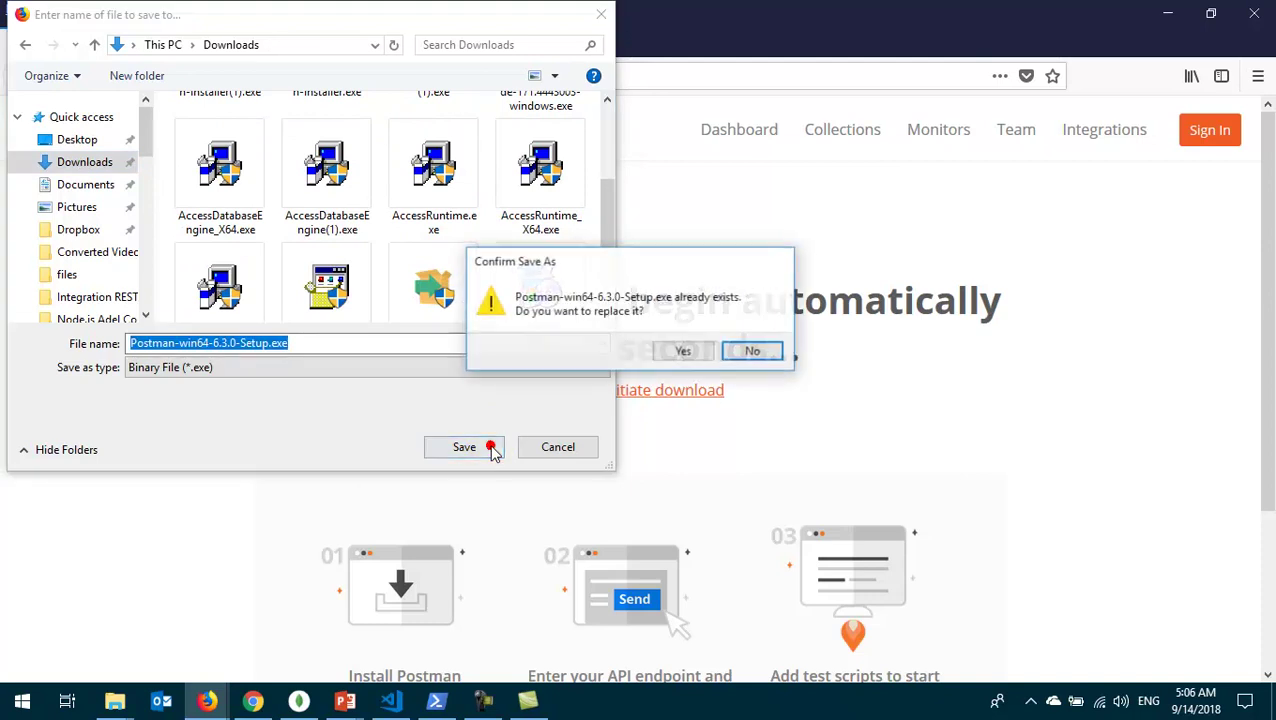
{"action": "left_click", "coordinate": [756, 350]}
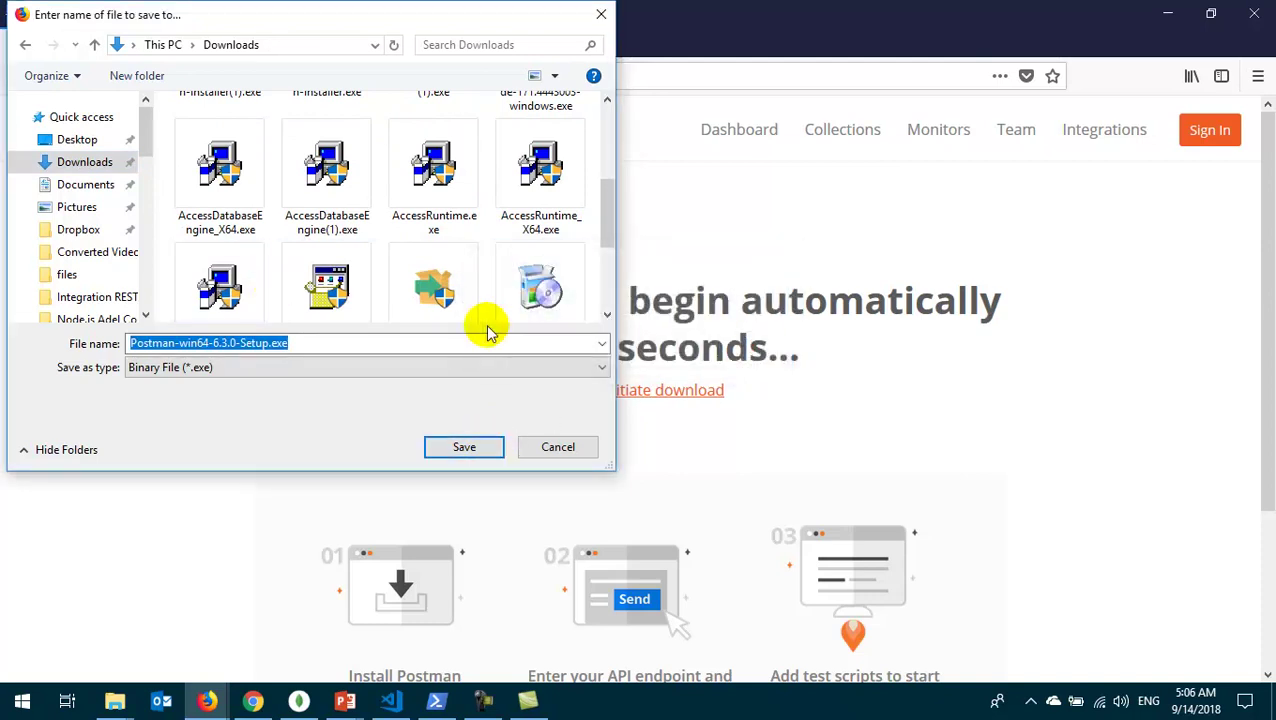
{"action": "left_click", "coordinate": [563, 447]}
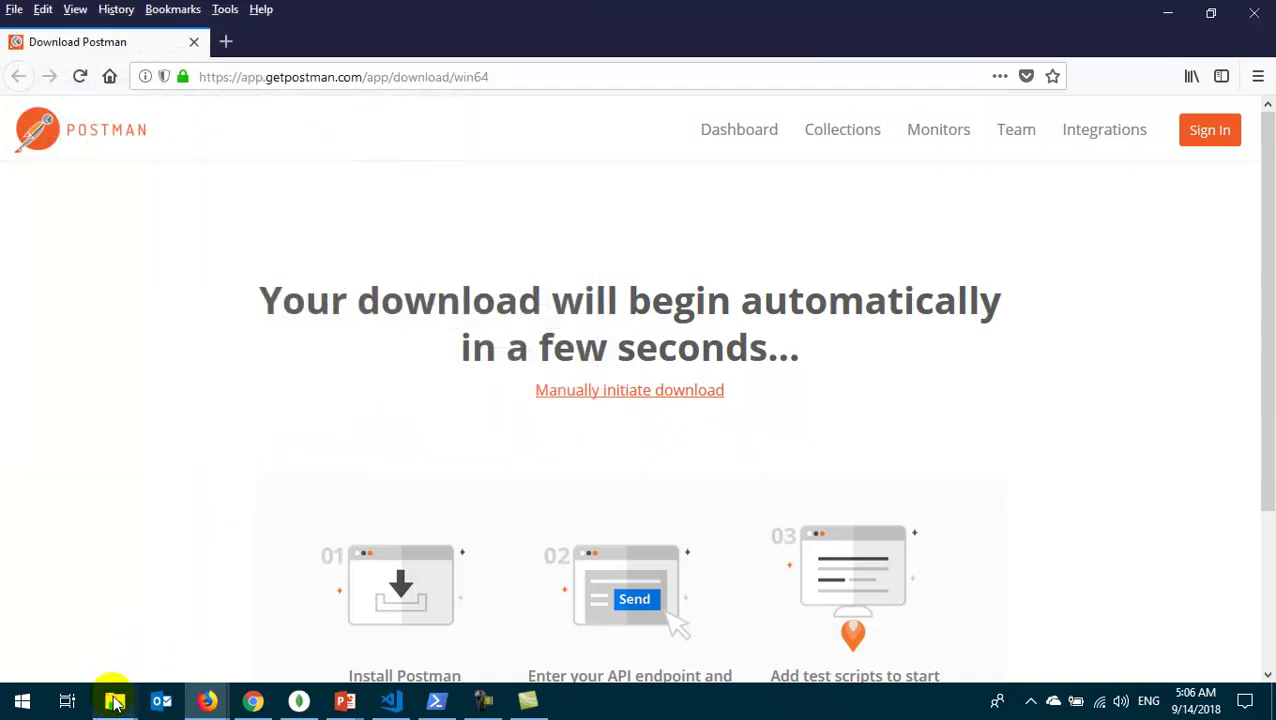
- Open the Downloads folder in File Explorer and look through files starting with 'p'
{"action": "mouse_move", "coordinate": [115, 703]}
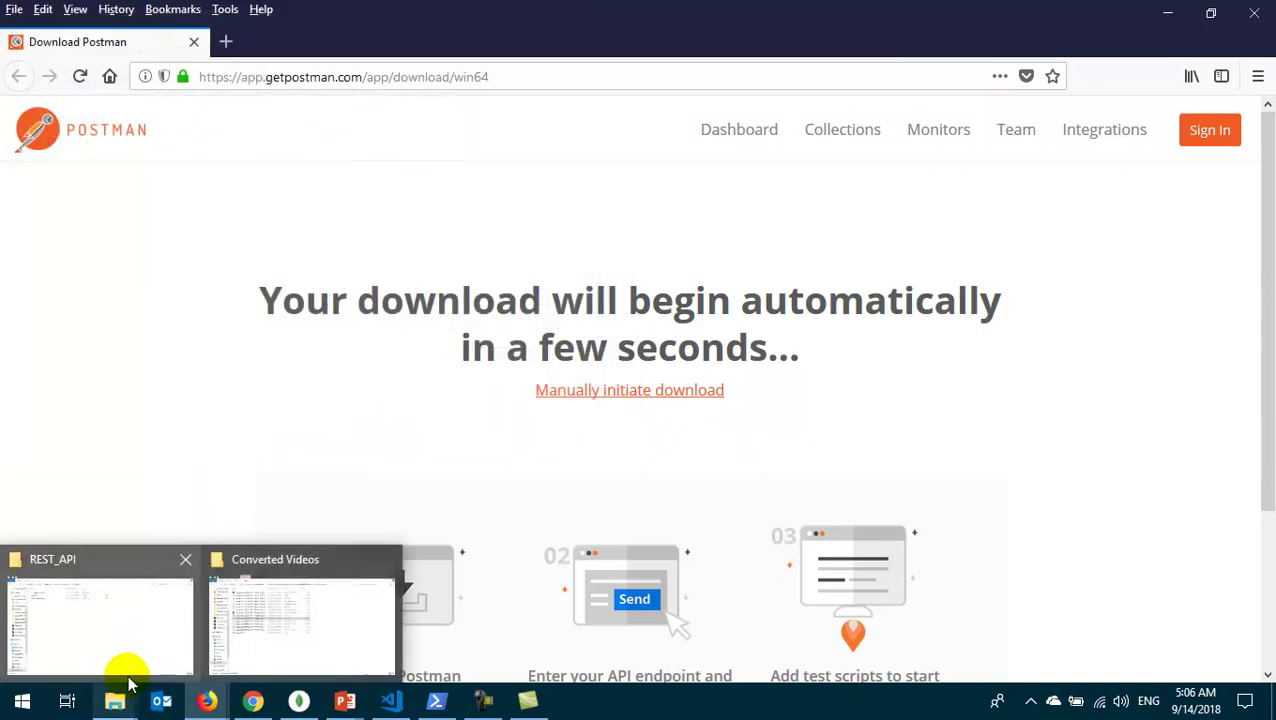
{"action": "right_click", "coordinate": [115, 700]}
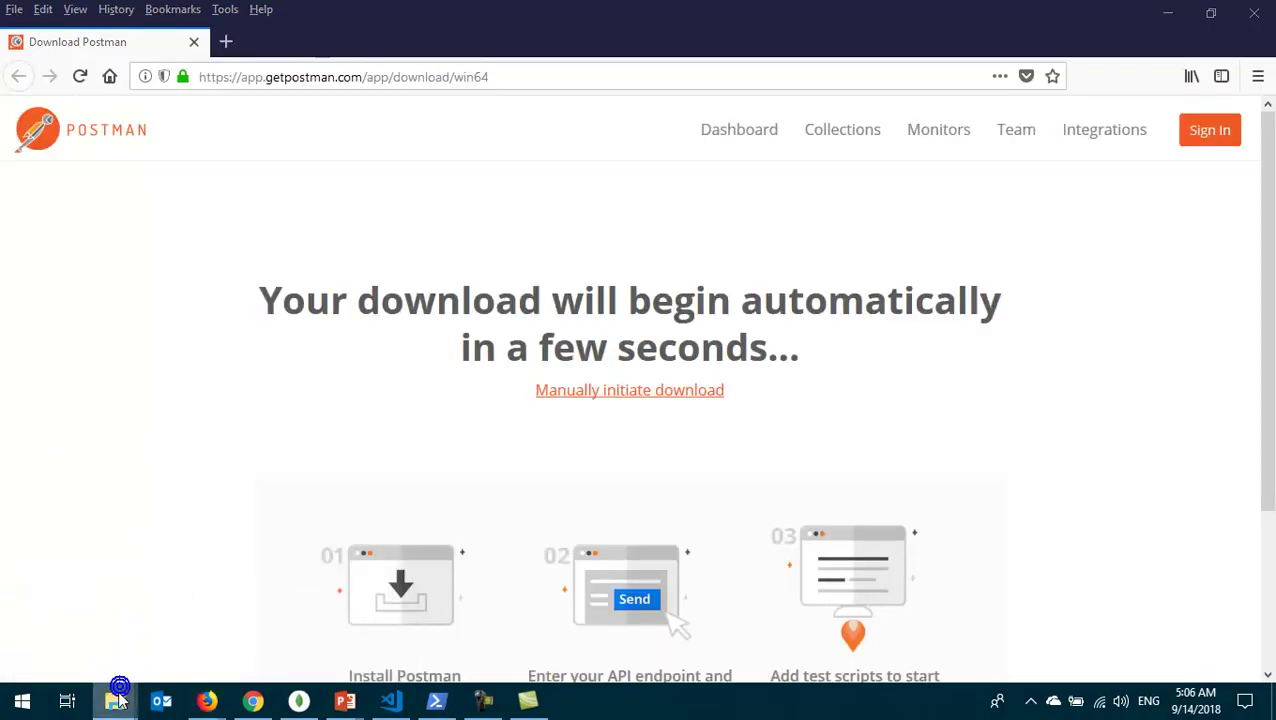
{"action": "left_click", "coordinate": [126, 254]}
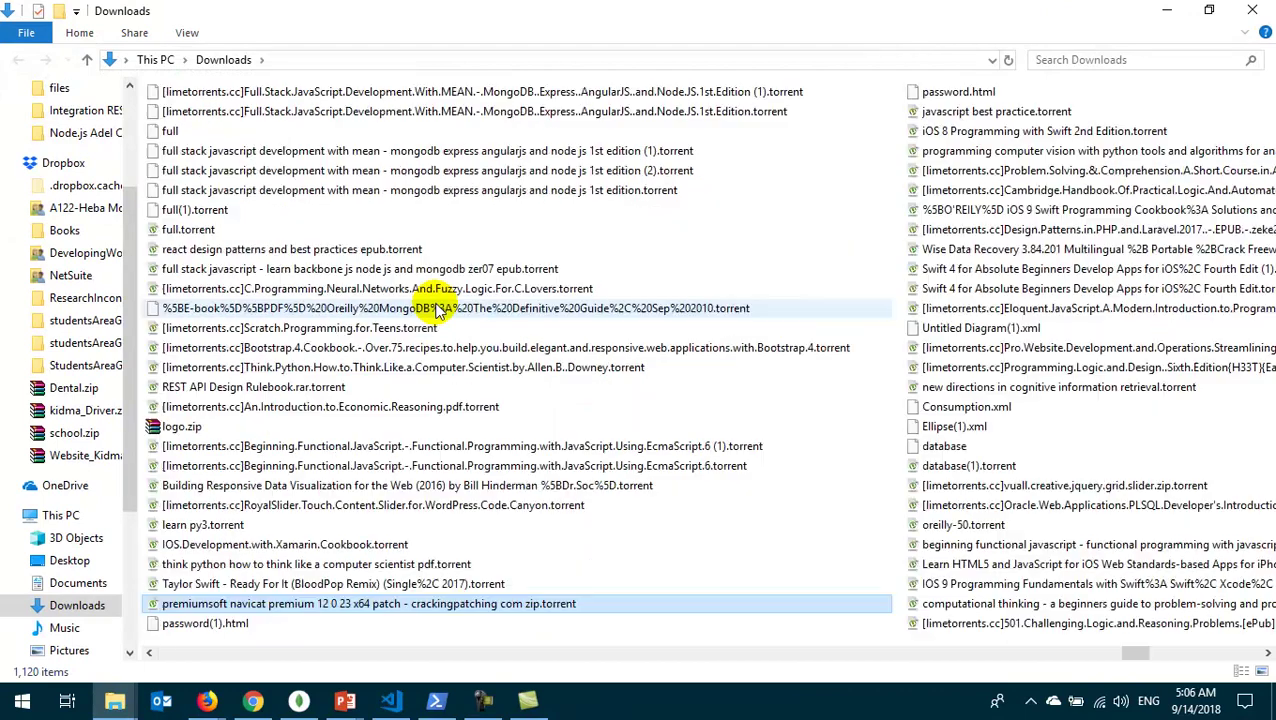
{"action": "key", "text": "p"}
{"action": "key", "text": "p"}
{"action": "key", "text": "p"}
{"action": "key", "text": "p"}
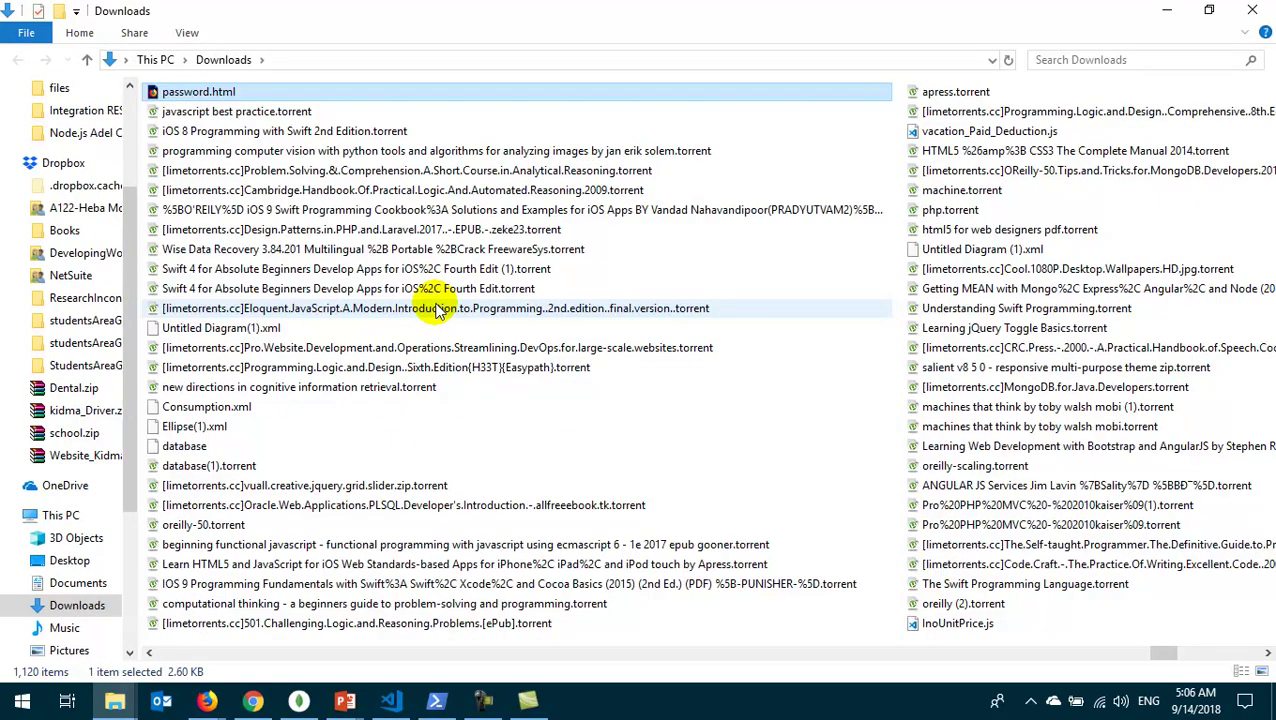
{"action": "key", "text": "p"}
{"action": "key", "text": "p"}
{"action": "key", "text": "p"}
{"action": "key", "text": "p"}
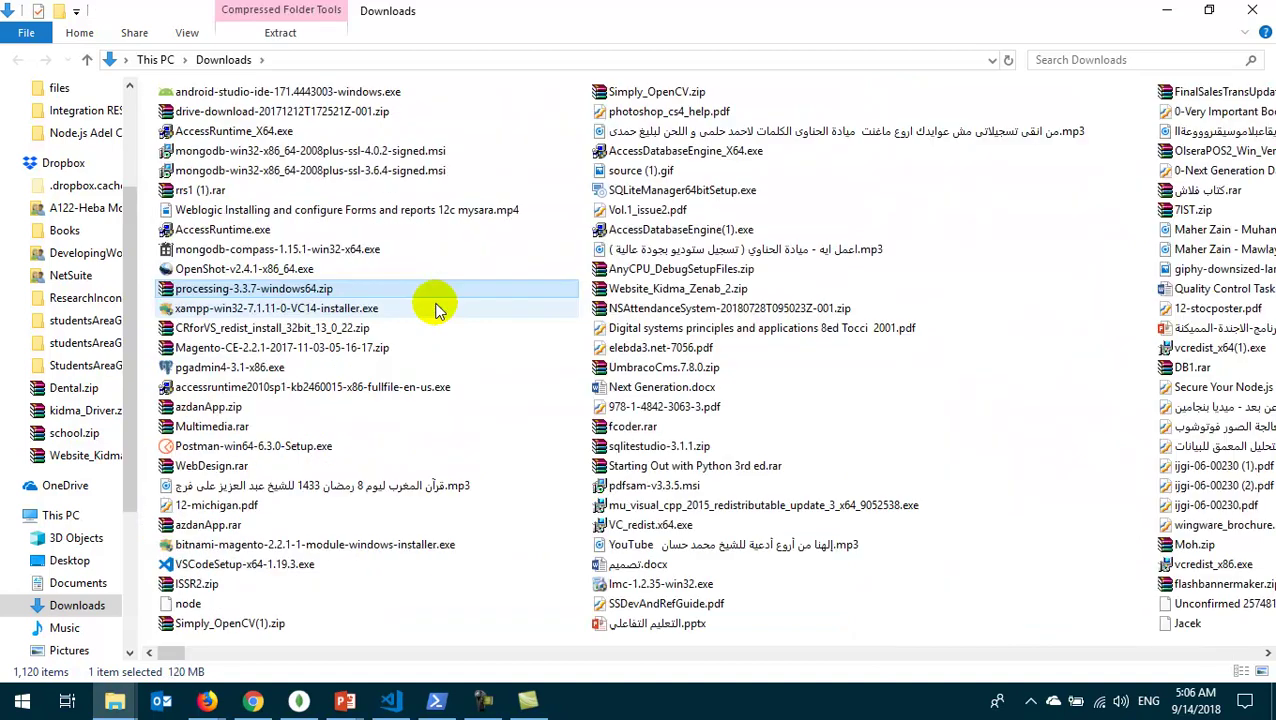
- Search Downloads for 'postman', run Postman-win64-6.3.0-Setup.exe, and minimize Explorer
{"action": "left_click", "coordinate": [1065, 62]}
{"action": "type", "text": "postman"}
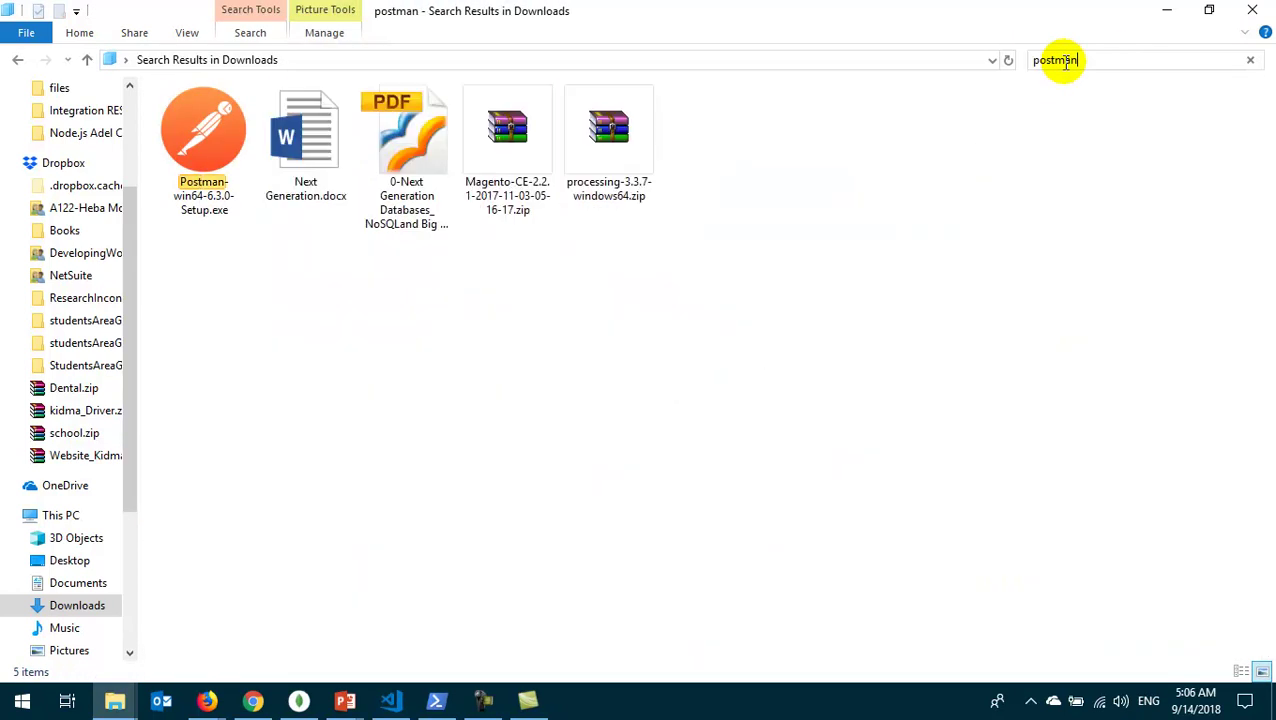
{"action": "left_click", "coordinate": [199, 172]}
{"action": "double_click", "coordinate": [199, 172]}
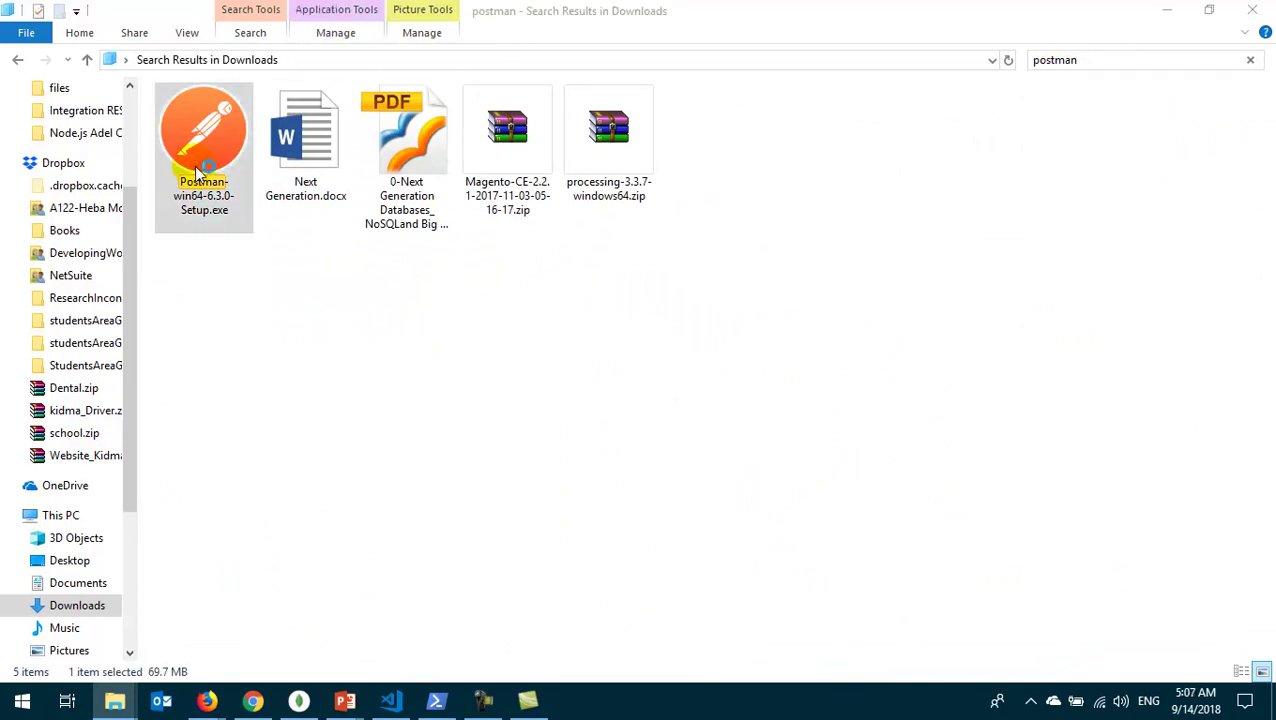
{"action": "left_click", "coordinate": [1166, 11]}
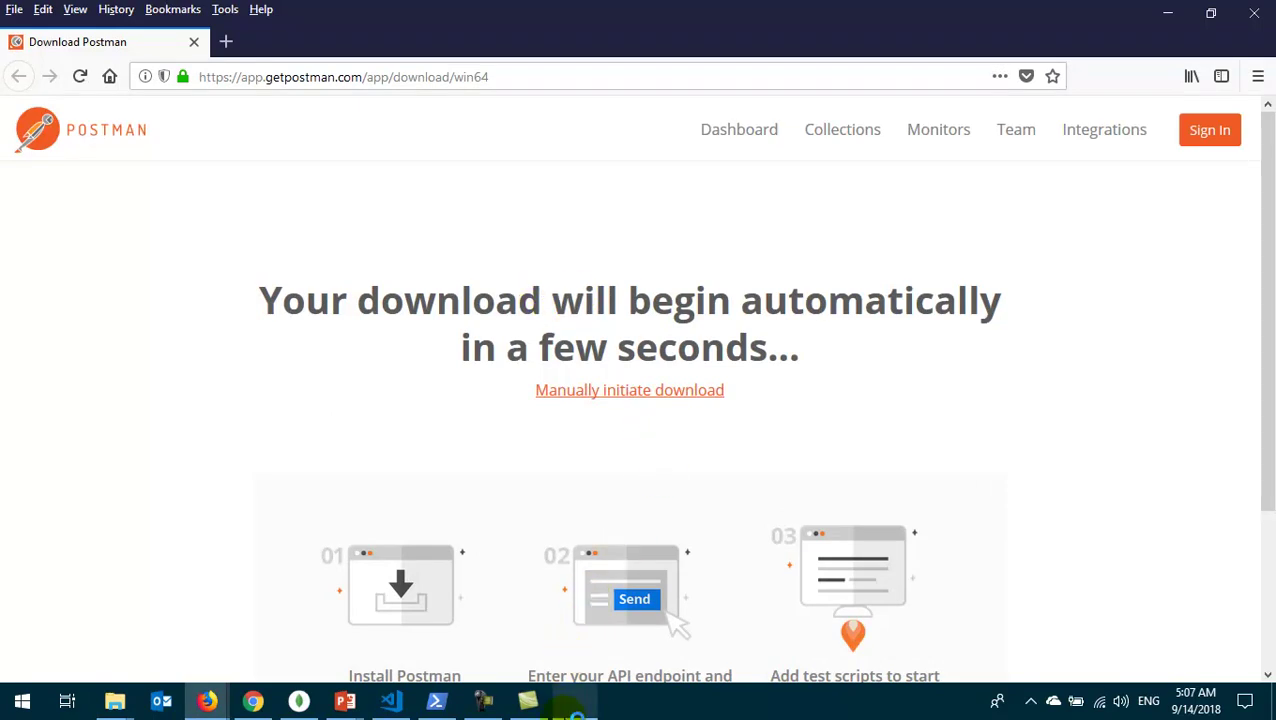
- Enter the account's email address and a password, then submit the Create Account form
{"action": "mouse_move", "coordinate": [574, 706]}
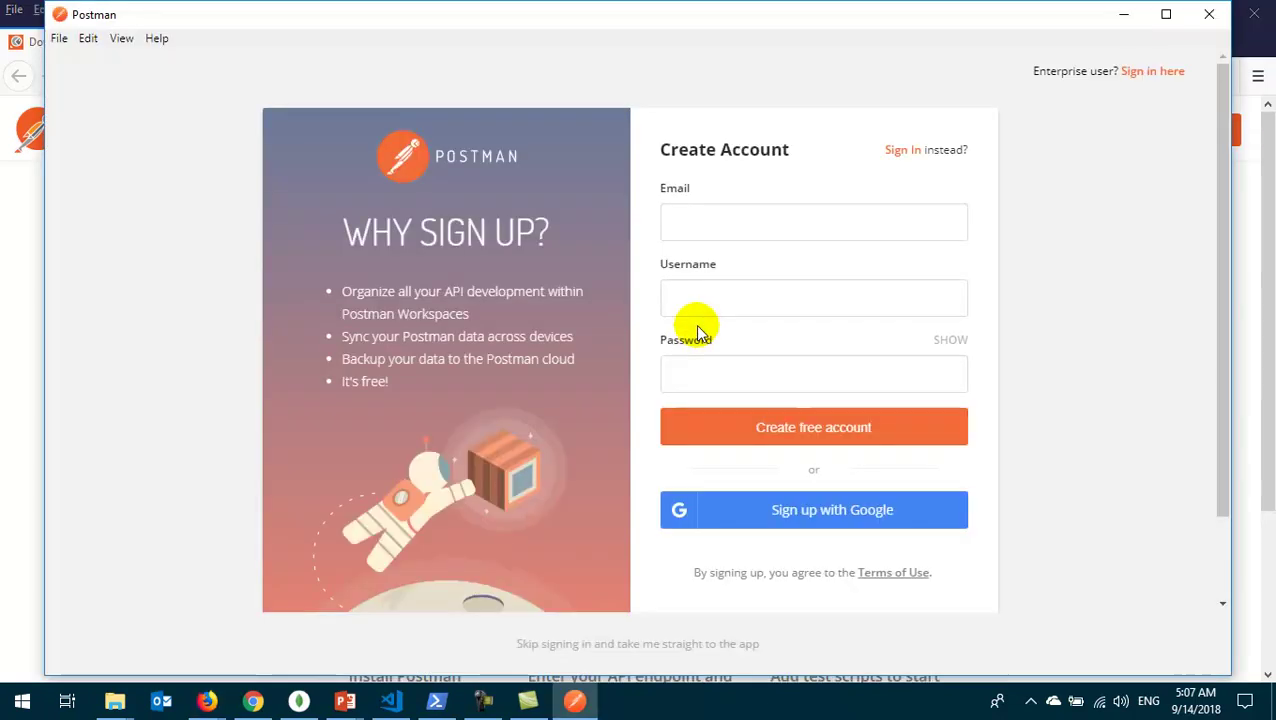
{"action": "left_click", "coordinate": [679, 220]}
{"action": "left_click", "coordinate": [679, 220]}
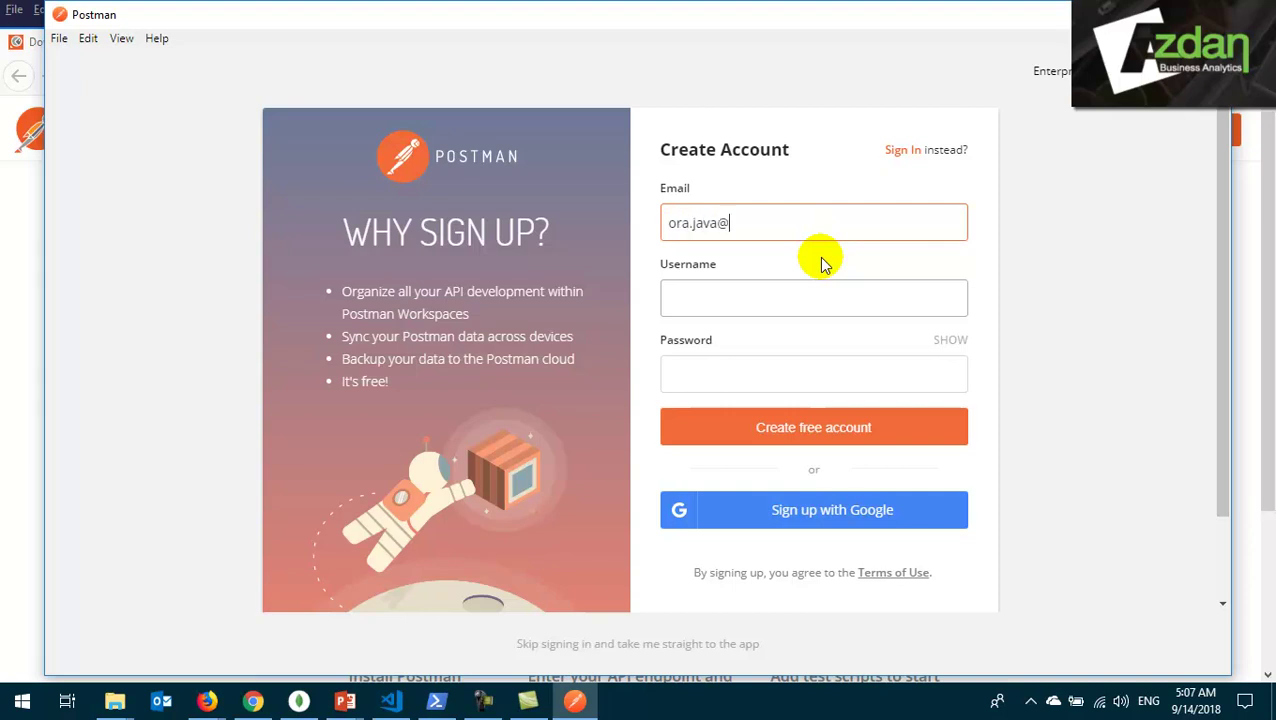
{"action": "key", "text": "Tab"}
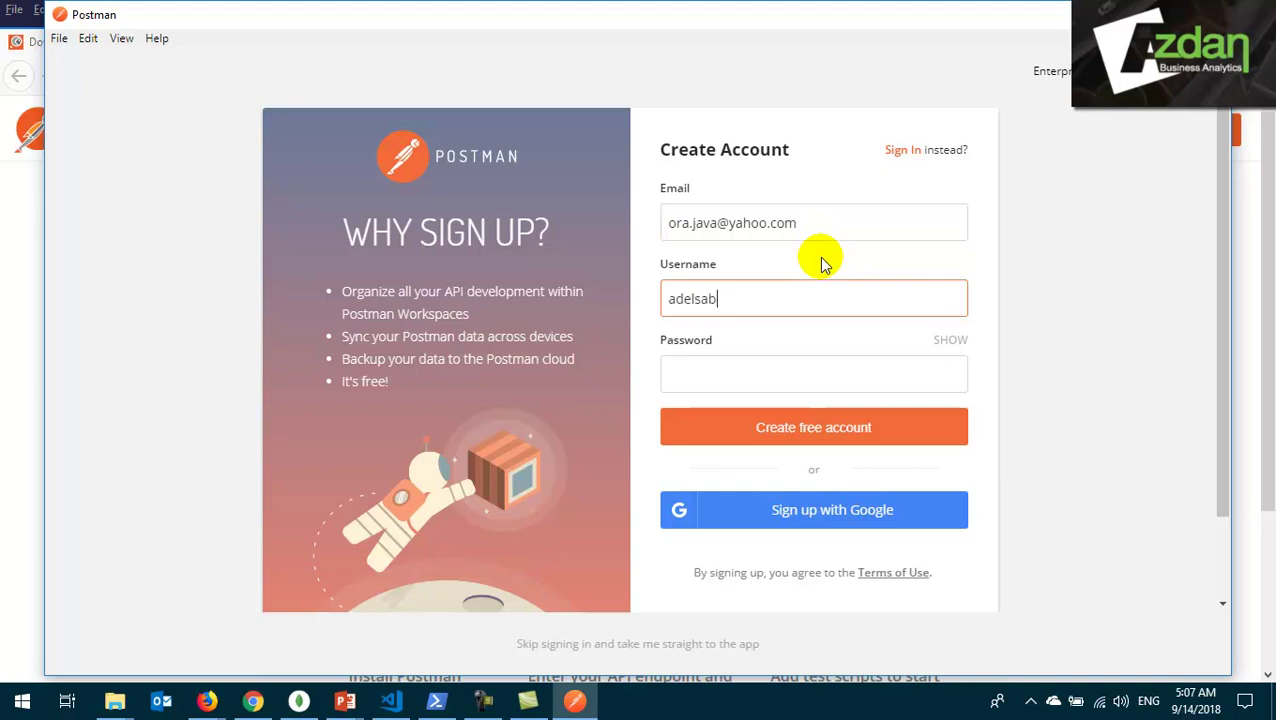
{"action": "key", "text": "Tab"}
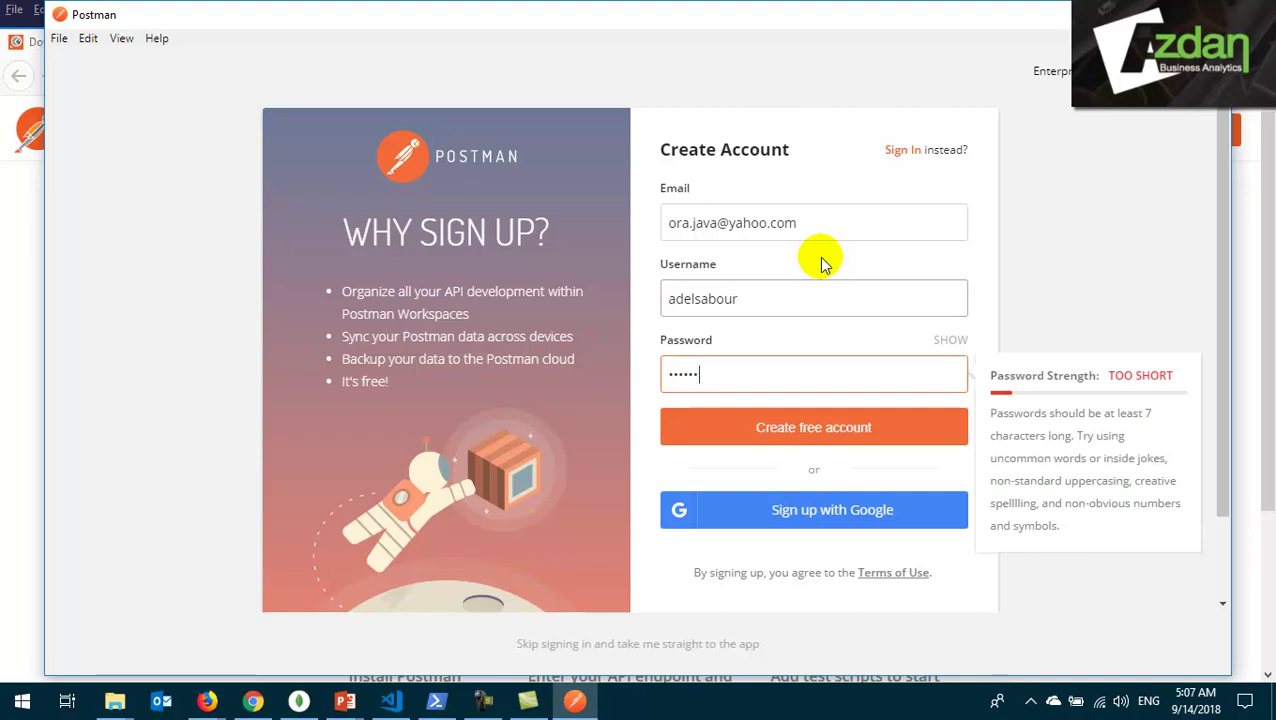
{"action": "type", "text": "••••••••"}
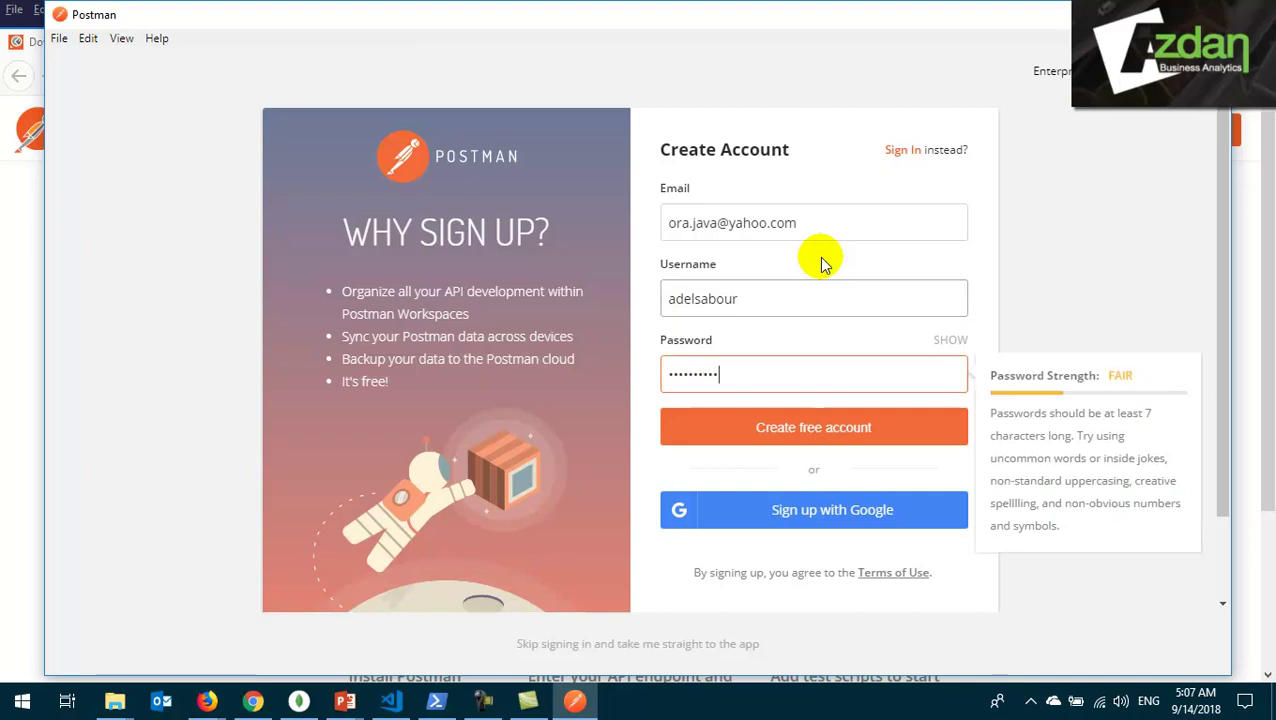
{"action": "left_click", "coordinate": [800, 430]}
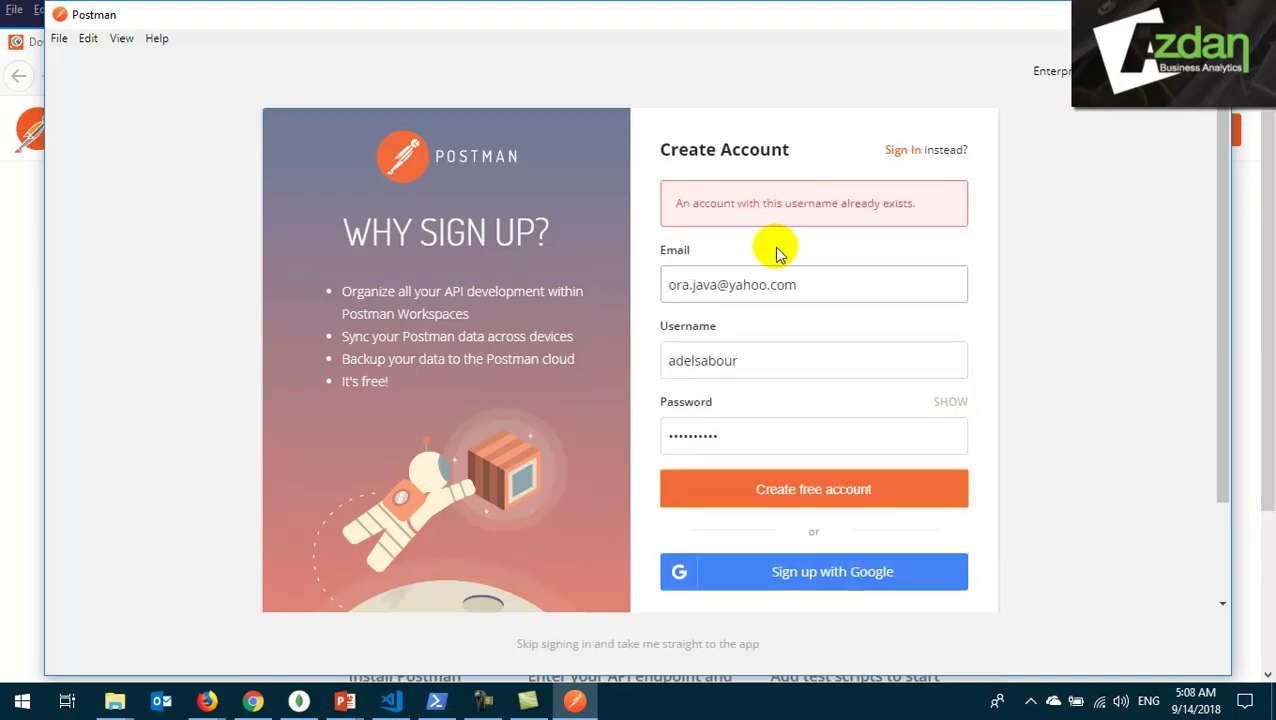
- Select the username-already-exists error message on the sign-up form
{"action": "triple_click", "coordinate": [764, 203]}
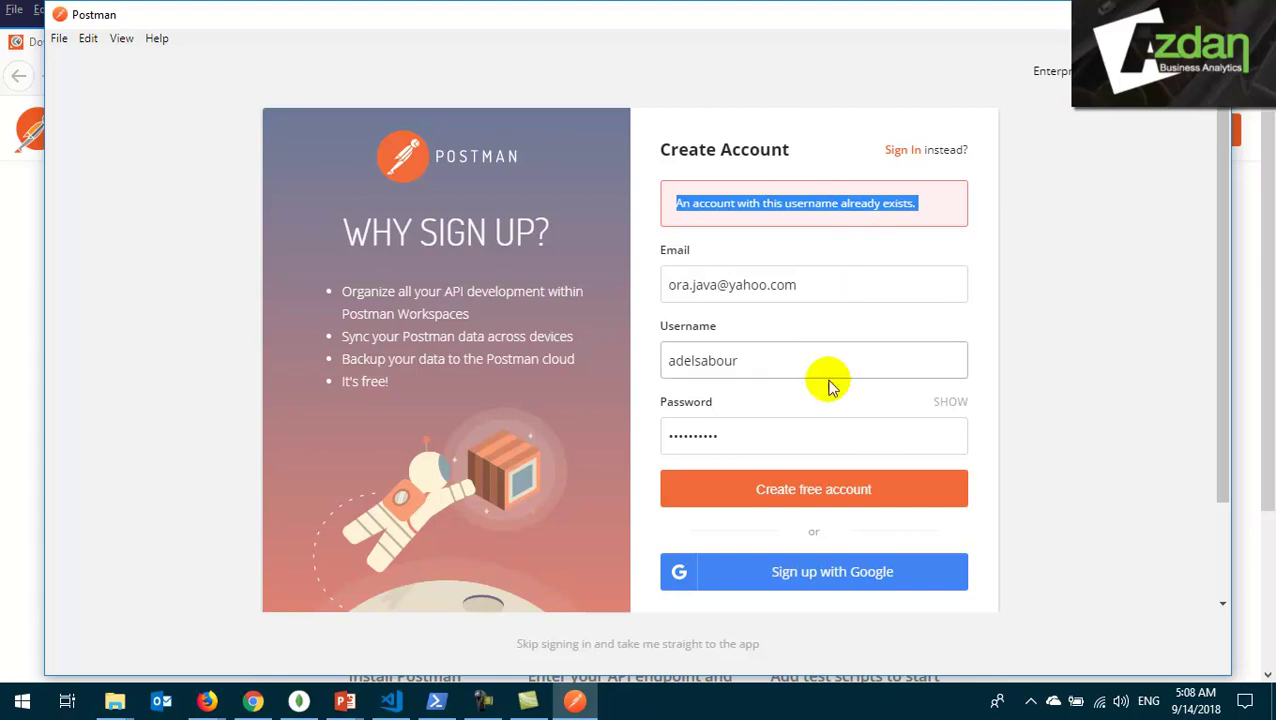
{"action": "scroll", "coordinate": [801, 520], "scroll_direction": "down", "scroll_amount": 2}
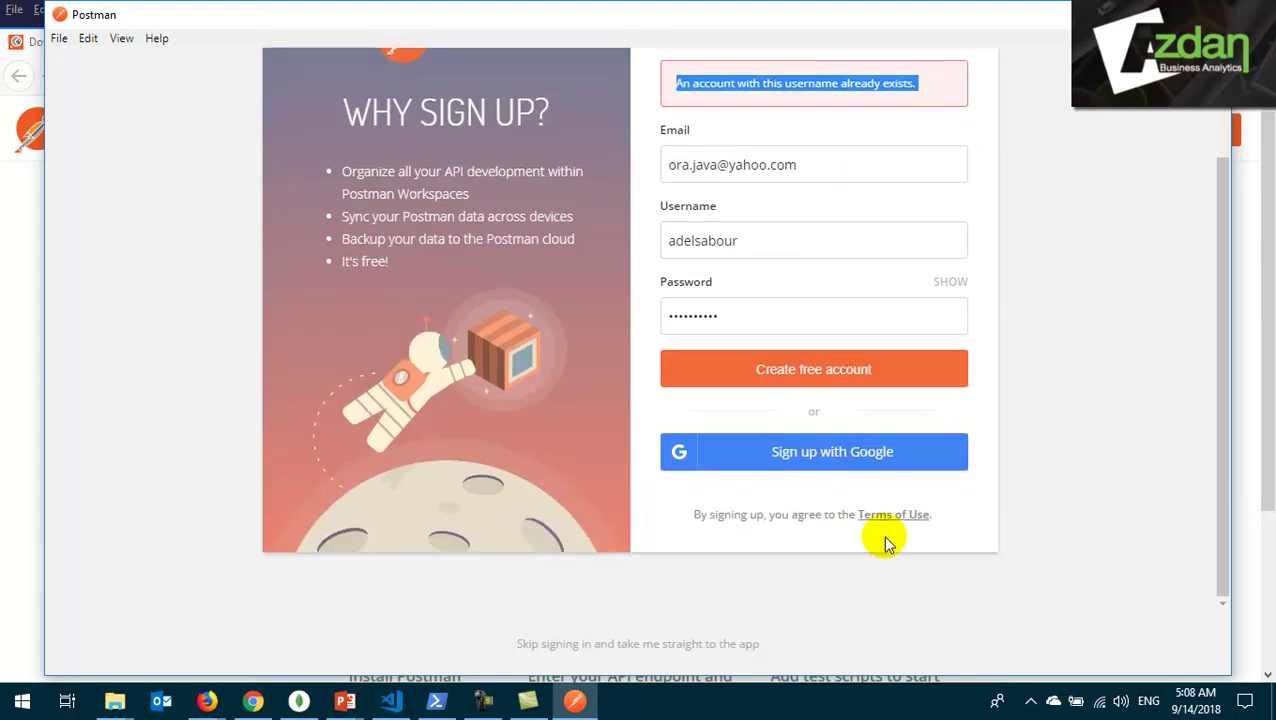
{"action": "scroll", "coordinate": [772, 487], "scroll_direction": "up", "scroll_amount": 2}
- Sign in with the existing account, then retype the rejected password and retry
{"action": "left_click", "coordinate": [905, 149]}
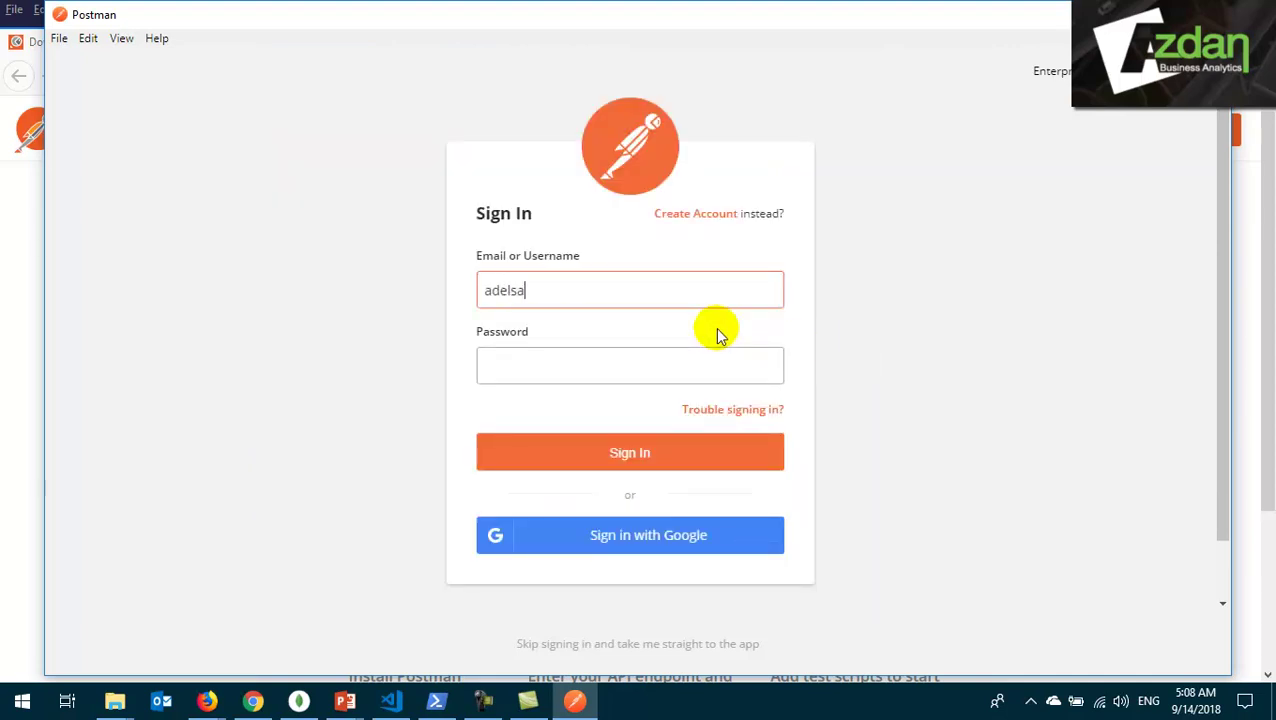
{"action": "key", "text": "Tab"}
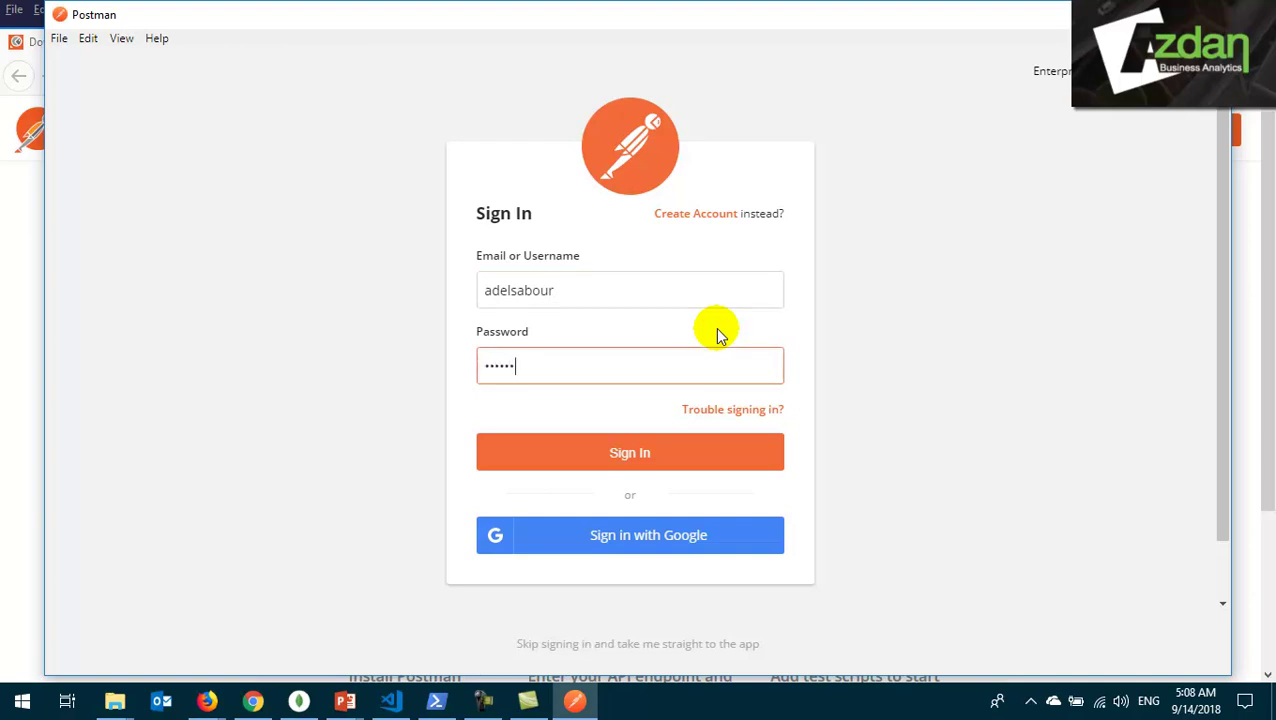
{"action": "left_click", "coordinate": [675, 460]}
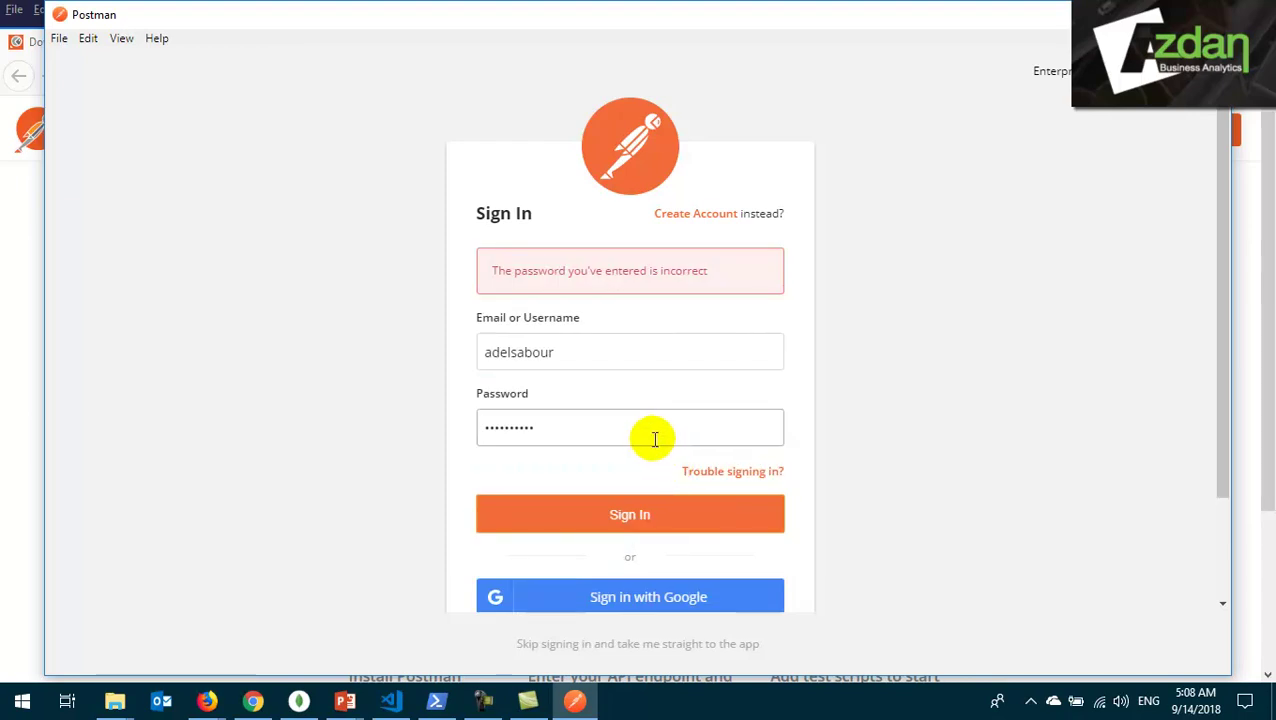
{"action": "left_click", "coordinate": [652, 437]}
{"action": "double_click", "coordinate": [648, 435]}
{"action": "type", "text": "a"}
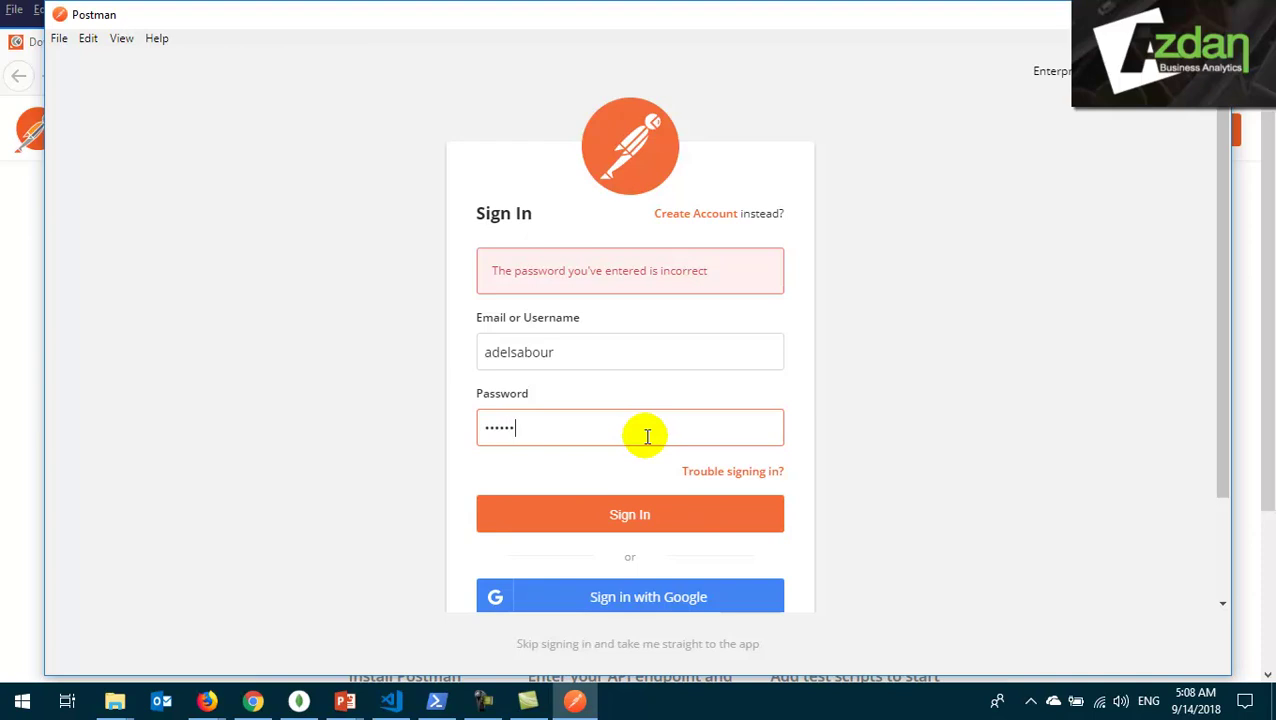
{"action": "left_click", "coordinate": [660, 512]}
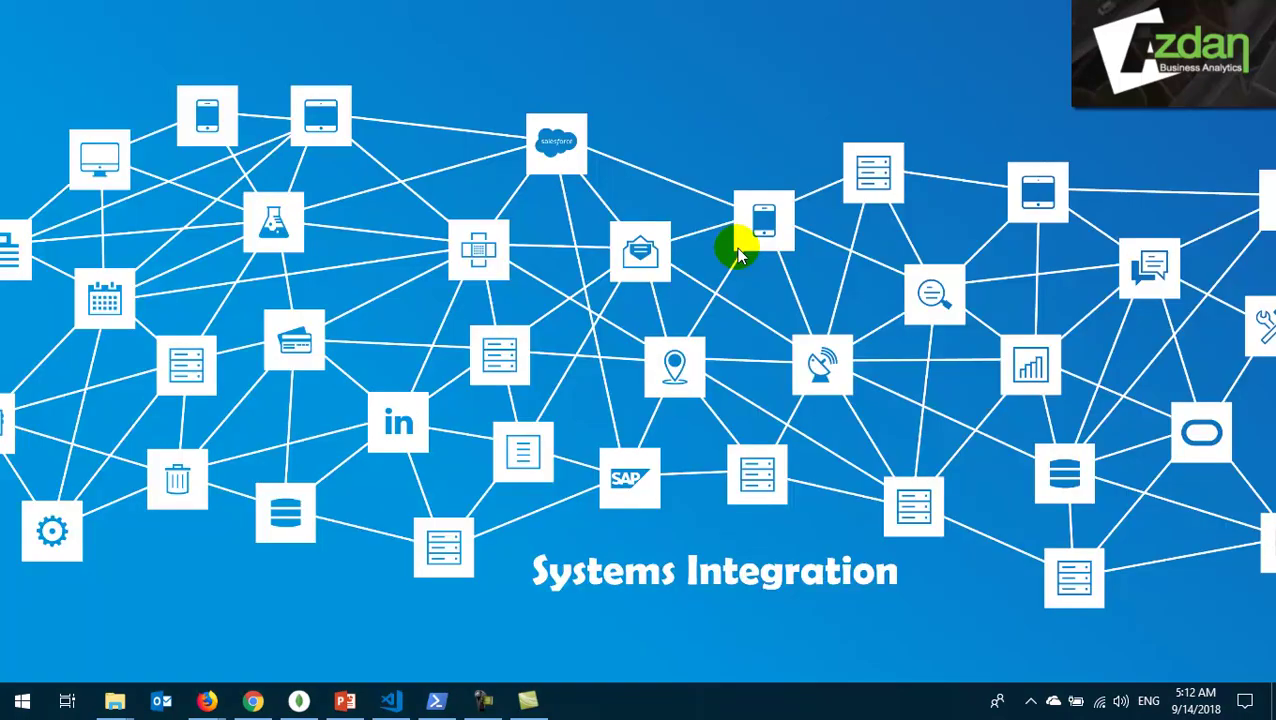
- Launch the Postman desktop app by searching 'post' in the Start menu
{"action": "left_click", "coordinate": [22, 700]}
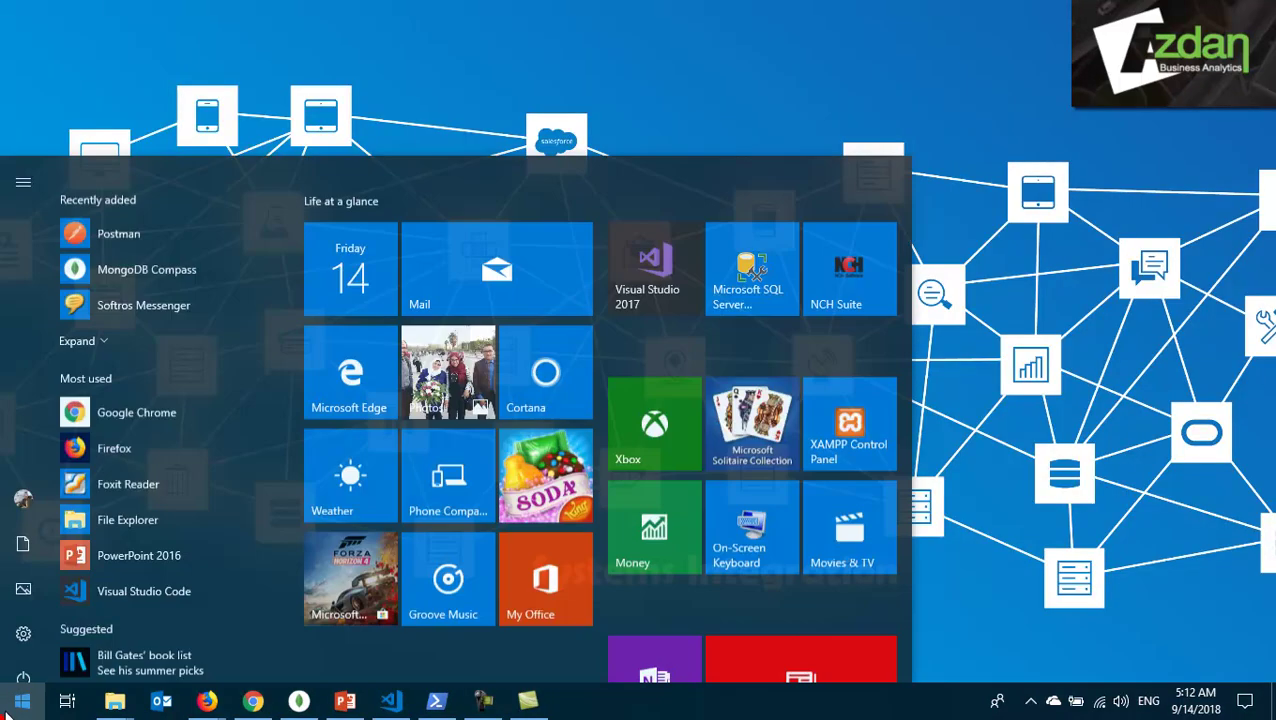
{"action": "type", "text": "post"}
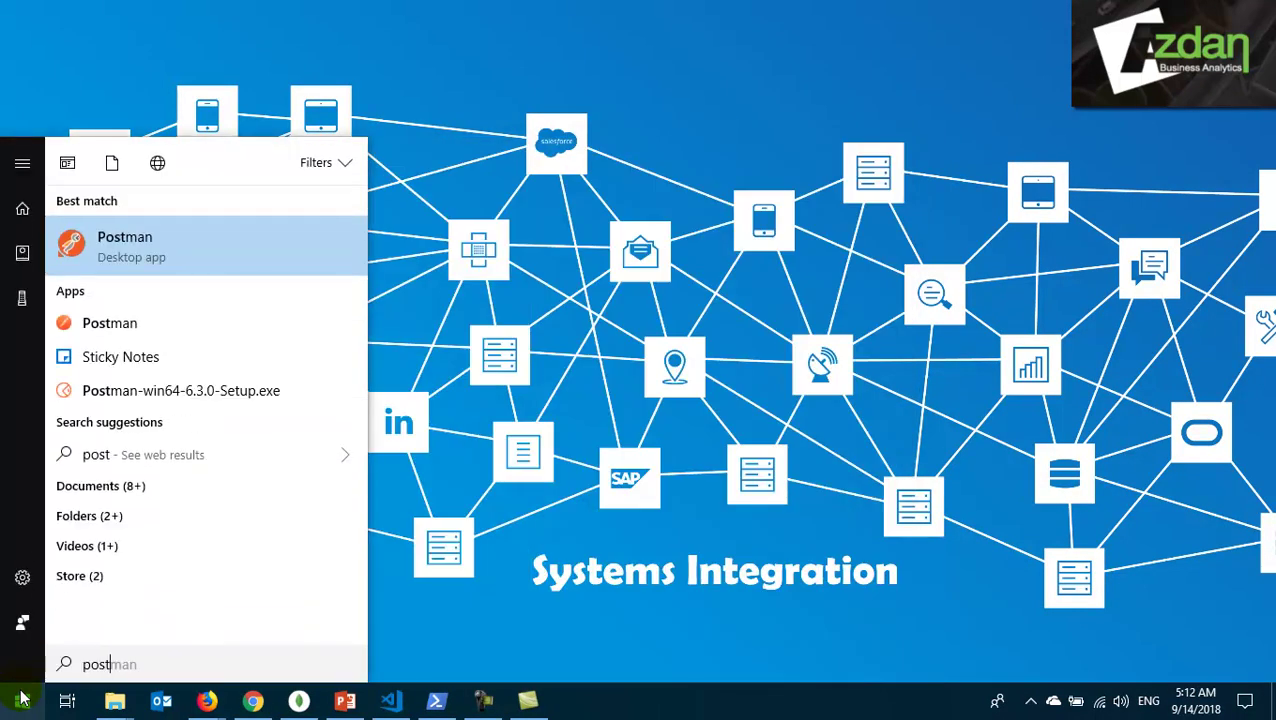
{"action": "key", "text": "Down"}
{"action": "key", "text": "Return"}
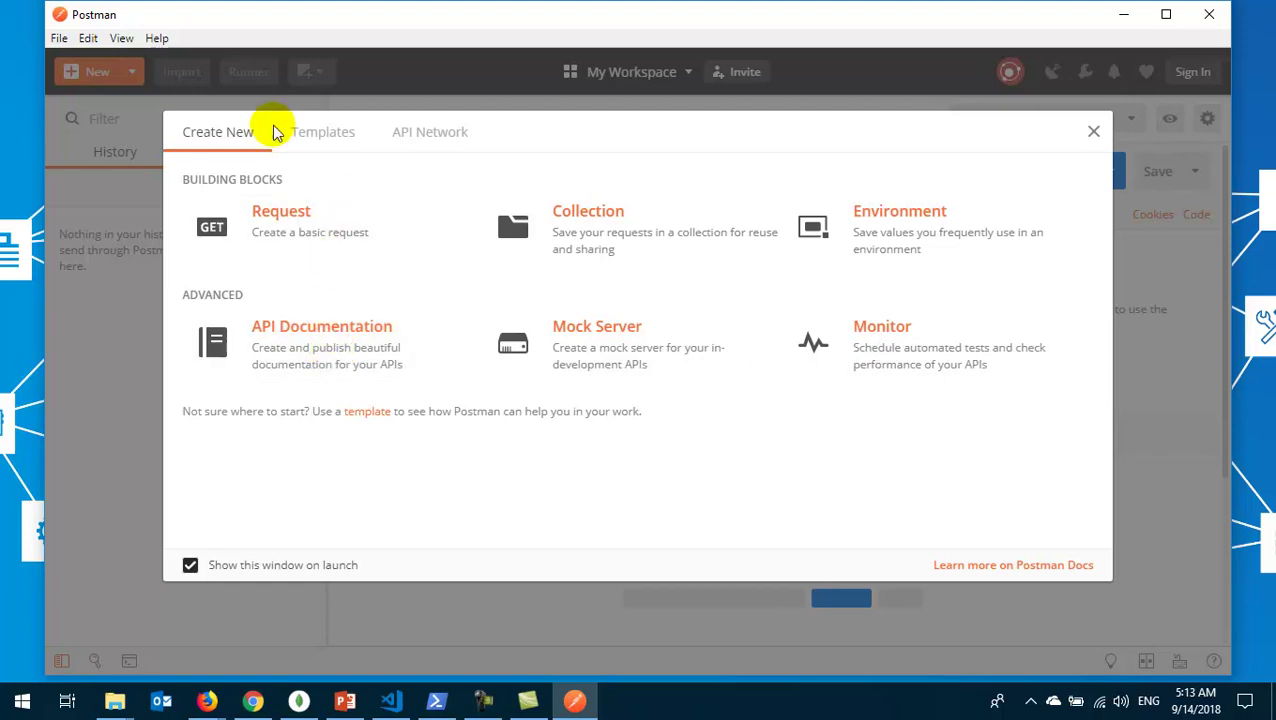
- Browse the Templates and API Network sections, then close the Create New window
{"action": "left_click", "coordinate": [323, 132]}
{"action": "left_click", "coordinate": [430, 134]}
{"action": "left_click", "coordinate": [234, 137]}
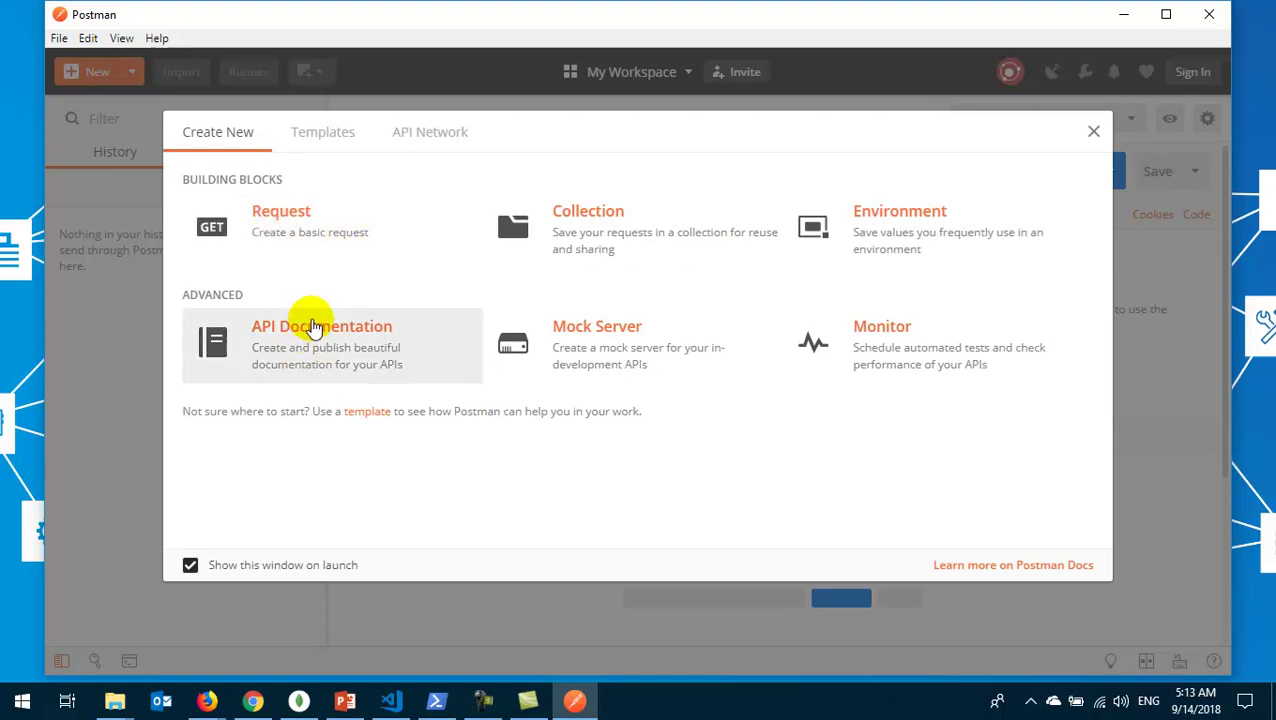
{"action": "left_click", "coordinate": [1096, 134]}
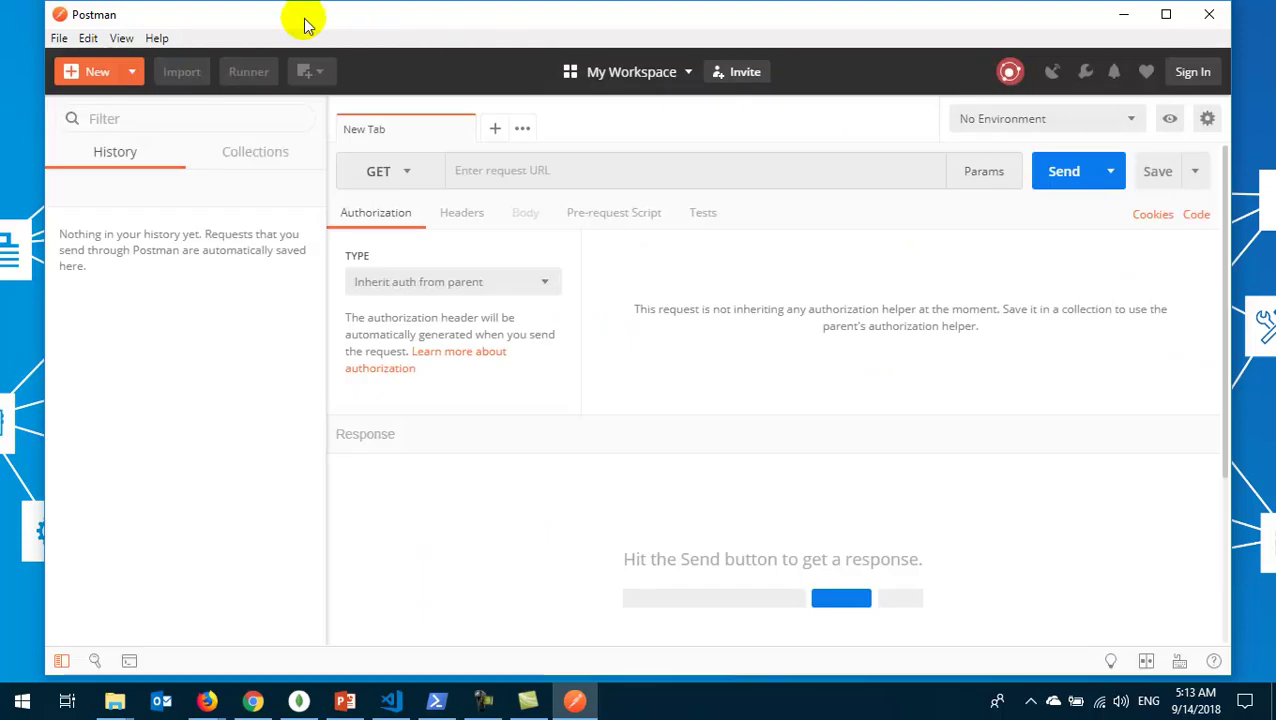
- Maximize Postman and check the empty Collections and History sidebar lists
{"action": "double_click", "coordinate": [306, 24]}
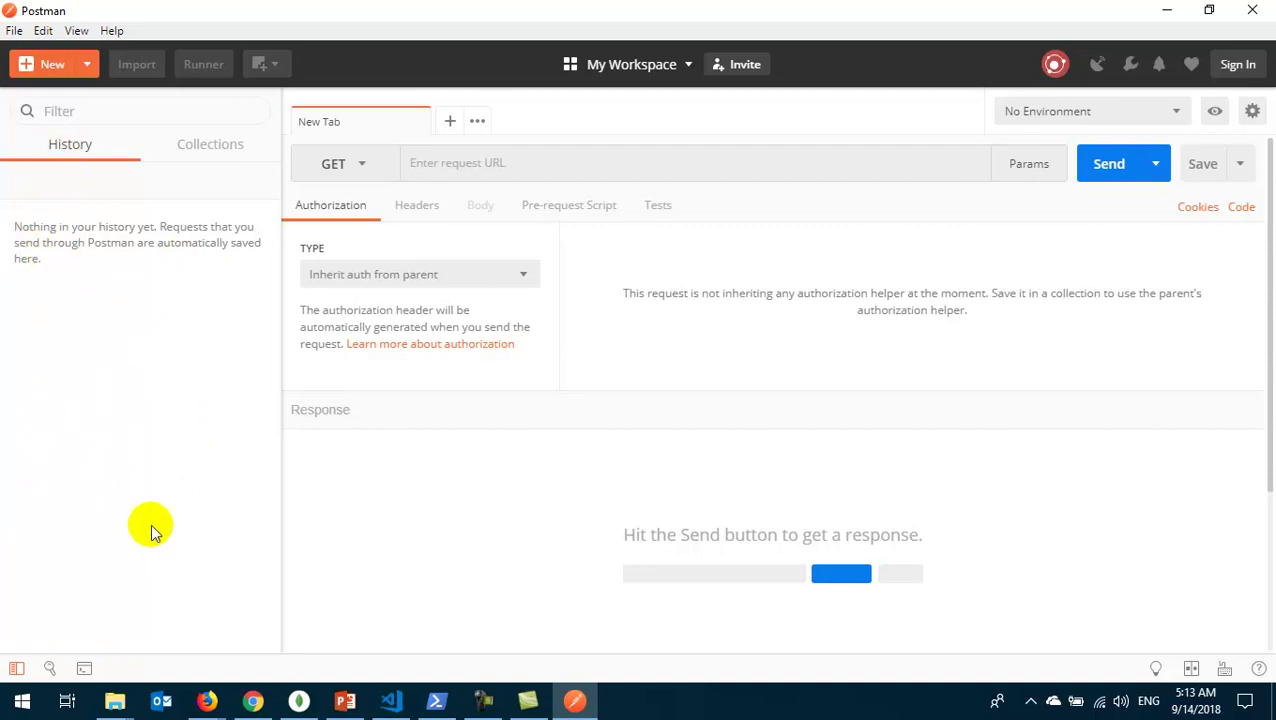
{"action": "left_click", "coordinate": [203, 150]}
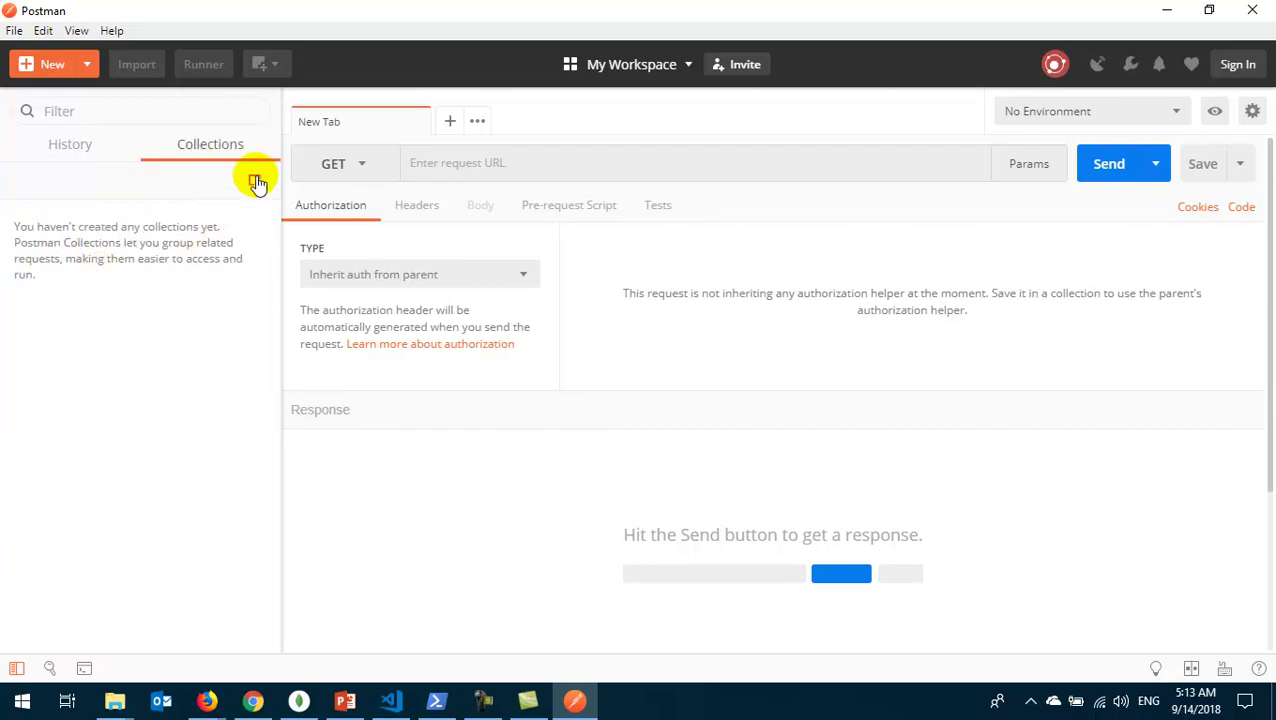
{"action": "left_click", "coordinate": [42, 145]}
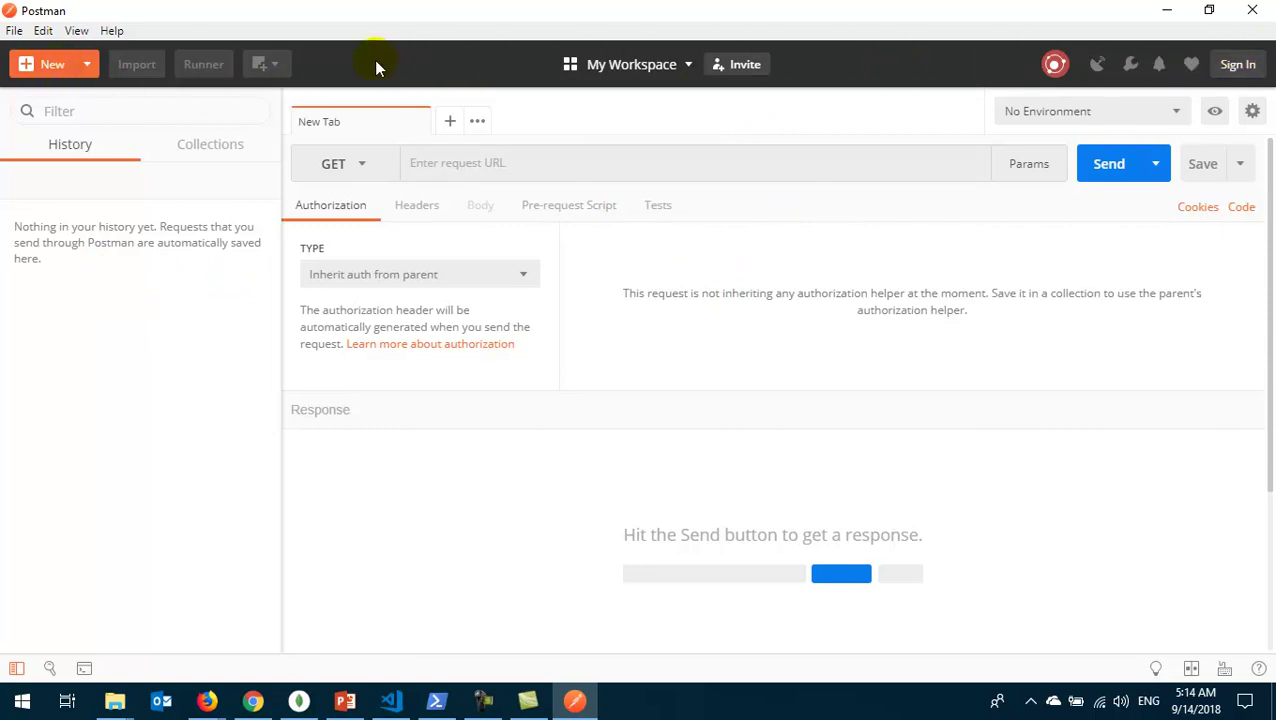
{"action": "left_click", "coordinate": [86, 66]}
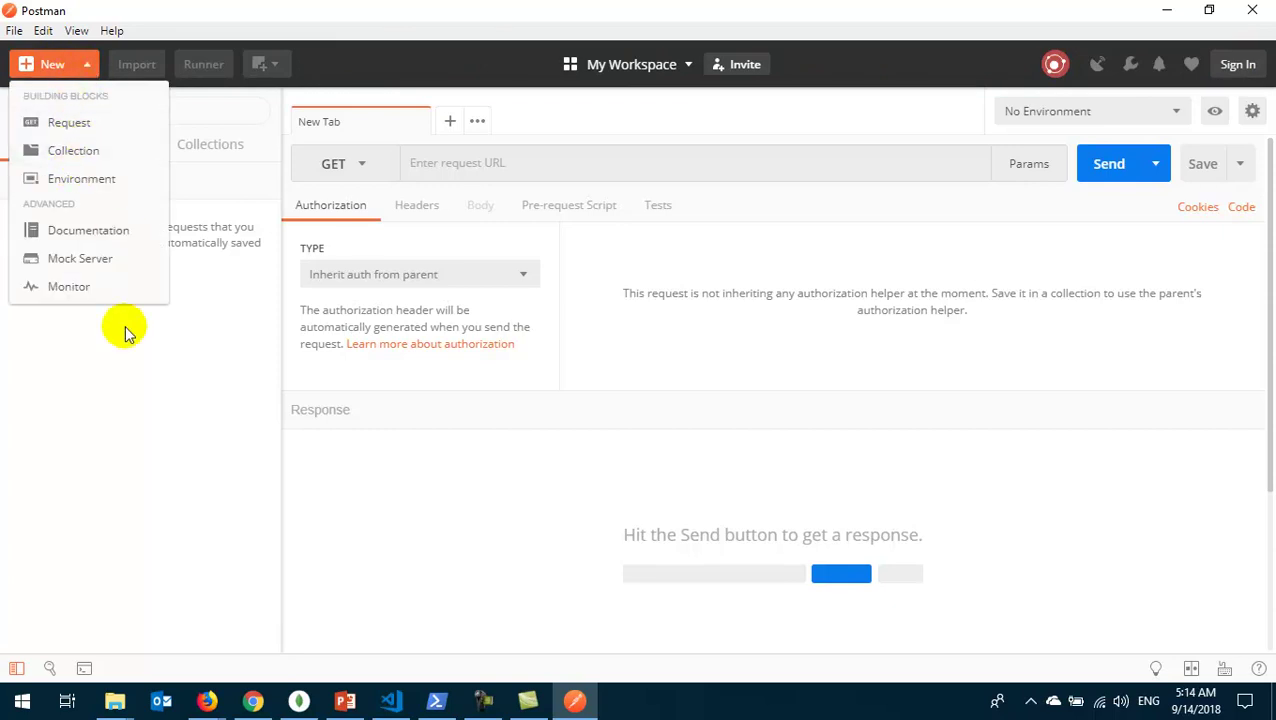
{"action": "left_click", "coordinate": [84, 122]}
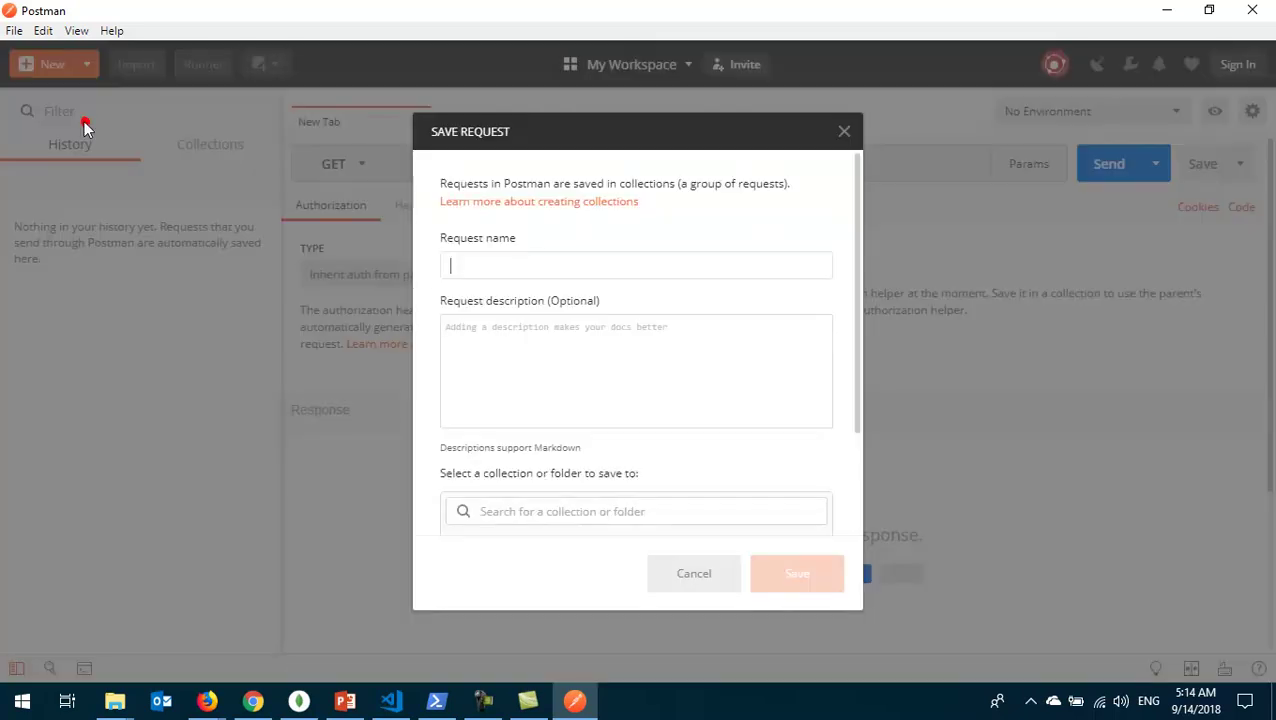
{"action": "left_click", "coordinate": [843, 132]}
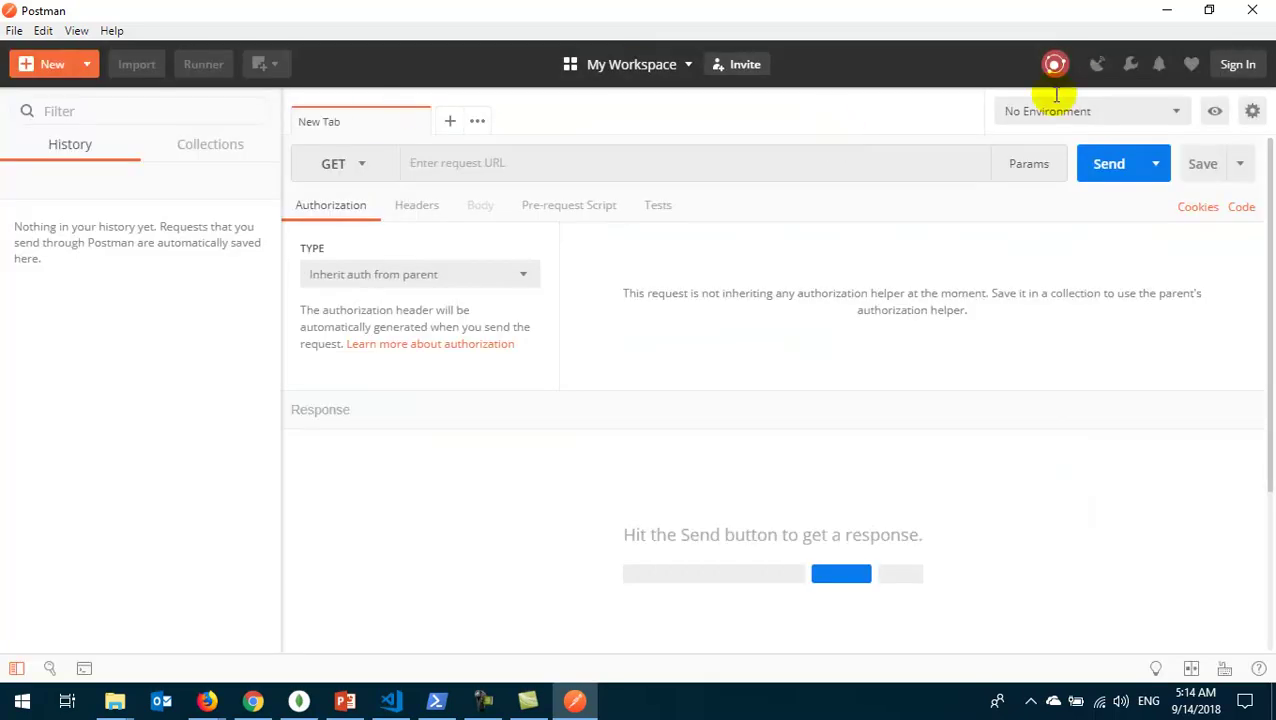
{"action": "left_click", "coordinate": [87, 66]}
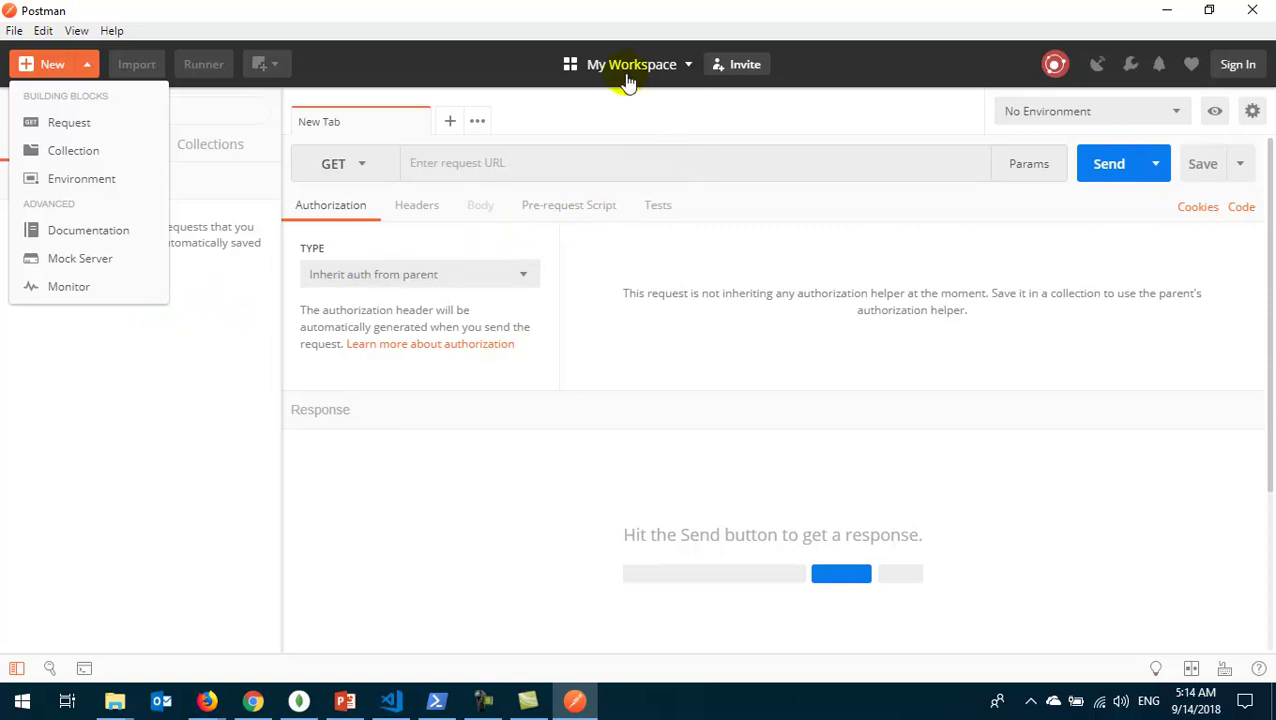
{"action": "left_click", "coordinate": [619, 66]}
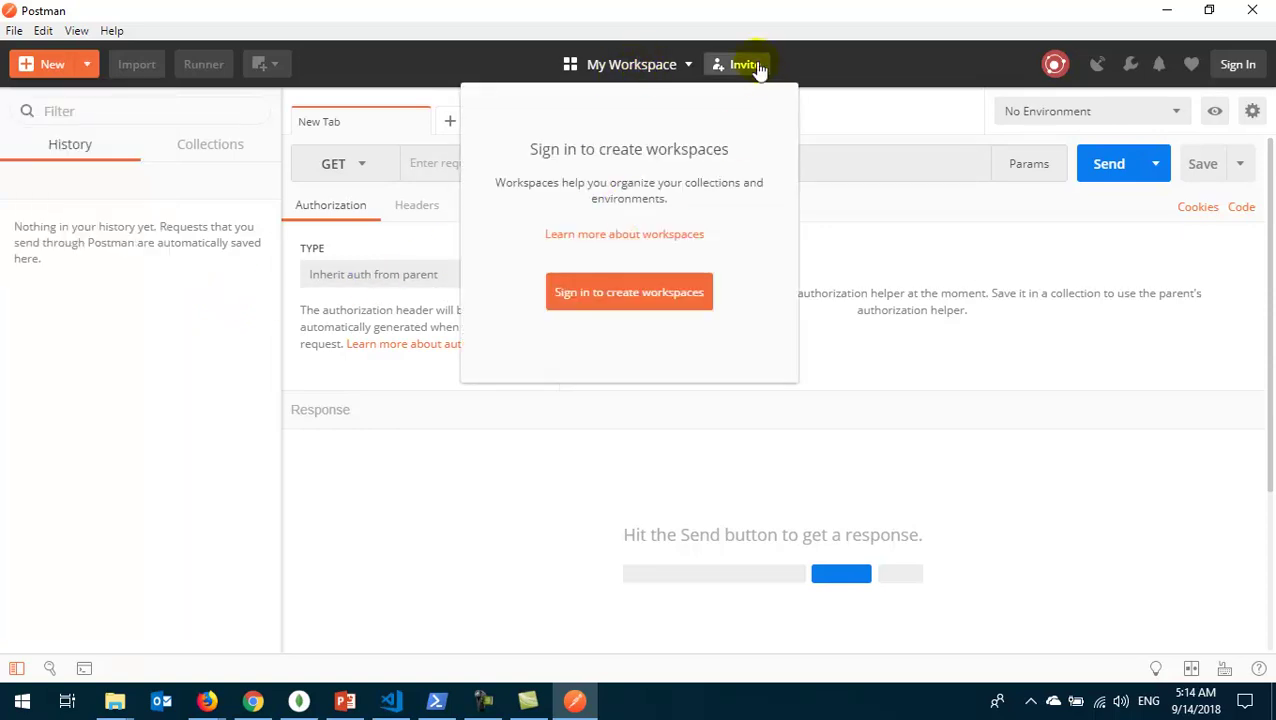
{"action": "left_click", "coordinate": [834, 61]}
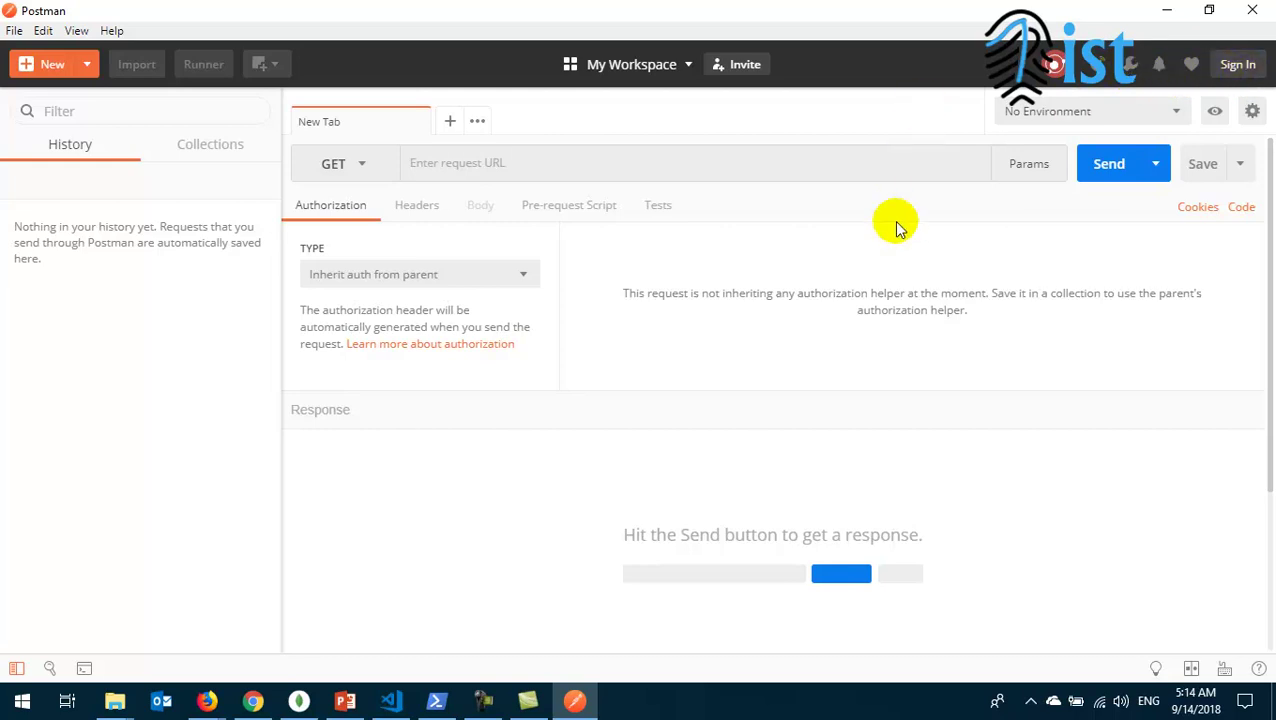
{"action": "left_click", "coordinate": [1237, 64]}
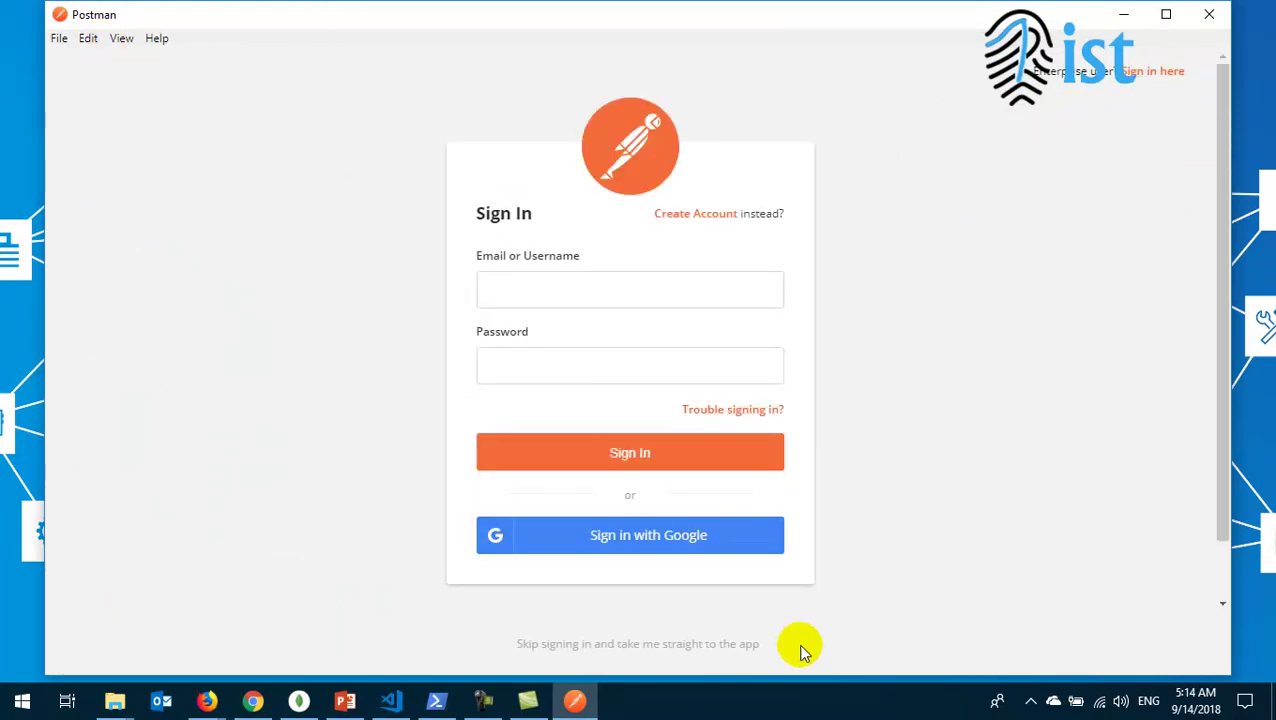
{"action": "left_click", "coordinate": [612, 645]}
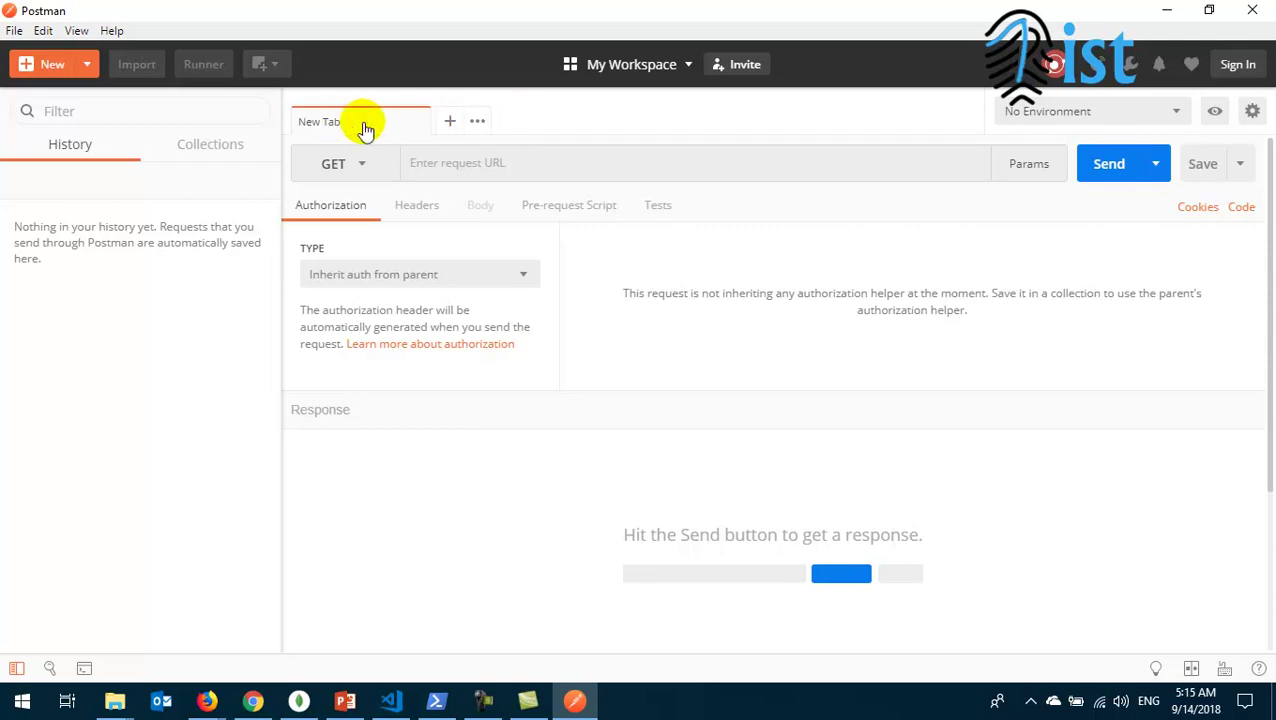
{"action": "left_click", "coordinate": [450, 121]}
{"action": "left_click", "coordinate": [594, 121]}
{"action": "left_click", "coordinate": [563, 123]}
{"action": "left_click", "coordinate": [564, 123]}
{"action": "left_click", "coordinate": [349, 166]}
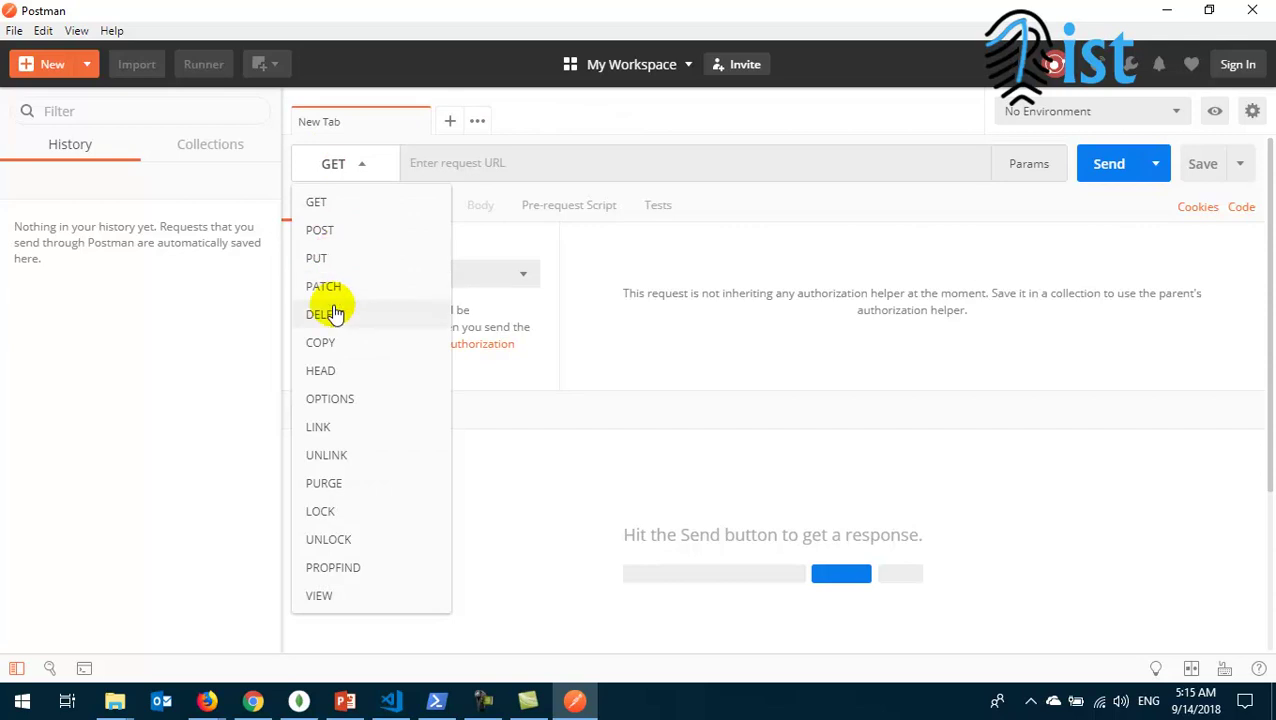
{"action": "left_click", "coordinate": [408, 160]}
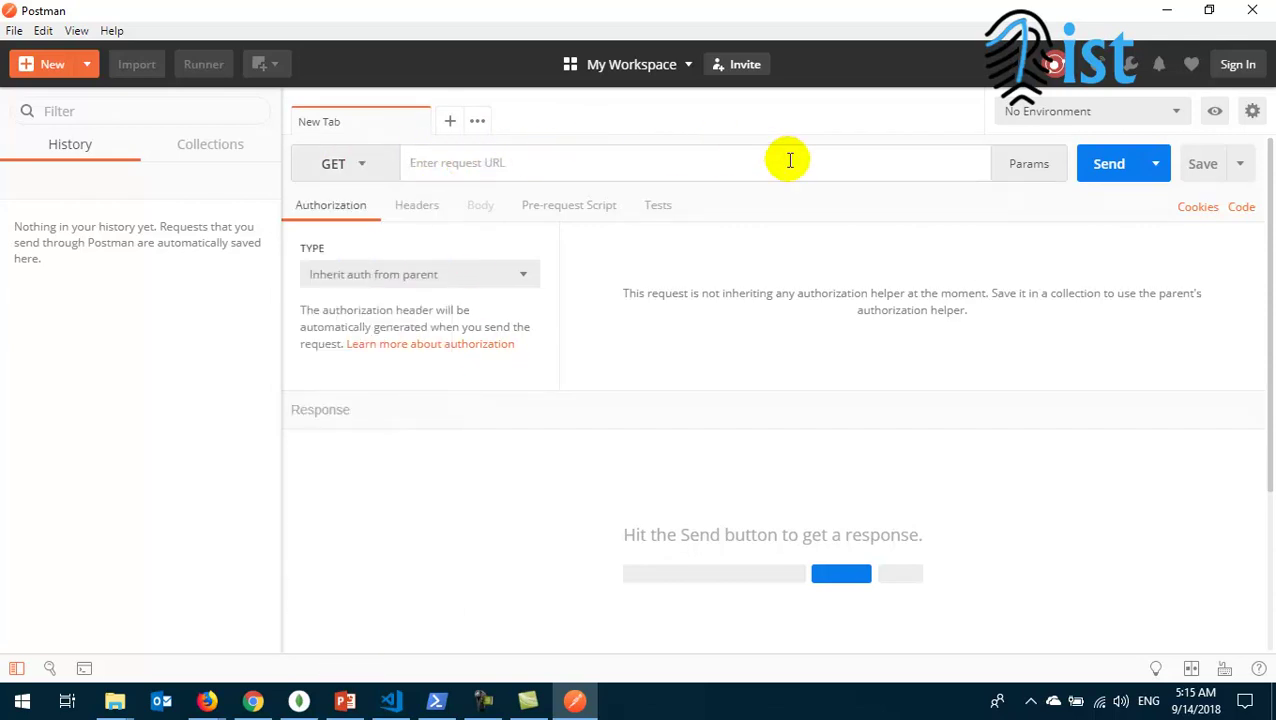